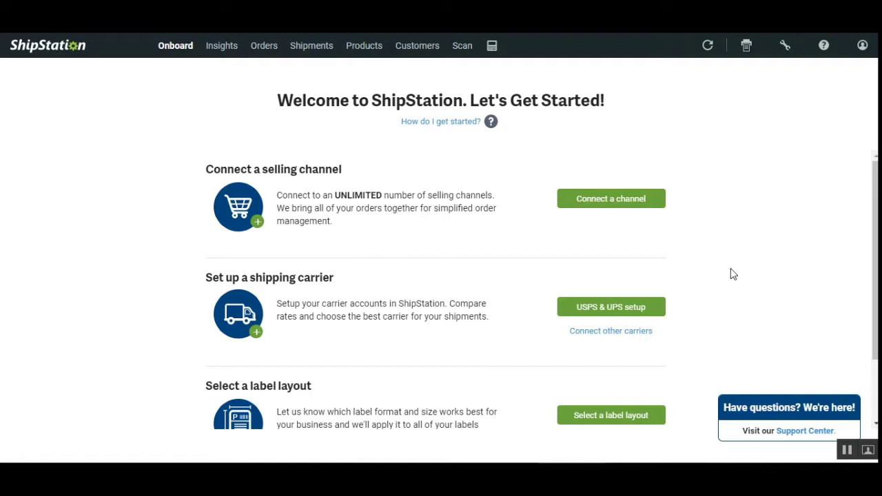
Step: Review the onboarding setup tasks, then view the API key and secret in the account's API settings
scroll(730, 293, "down", 2)
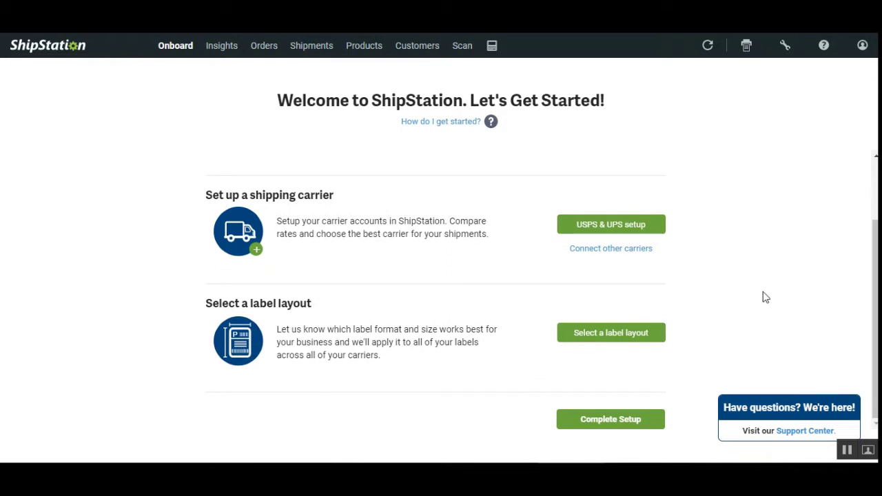
scroll(765, 297, "up", 2)
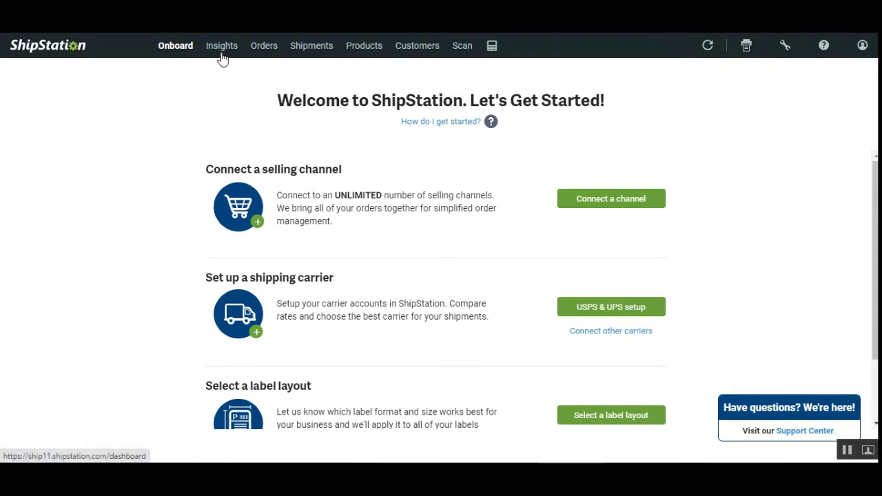
left_click(787, 46)
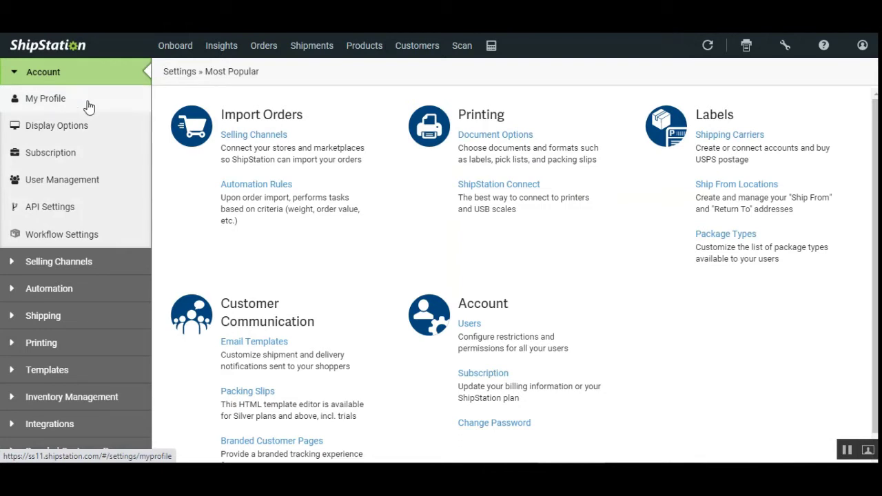
left_click(64, 211)
scroll(296, 299, "down", 1)
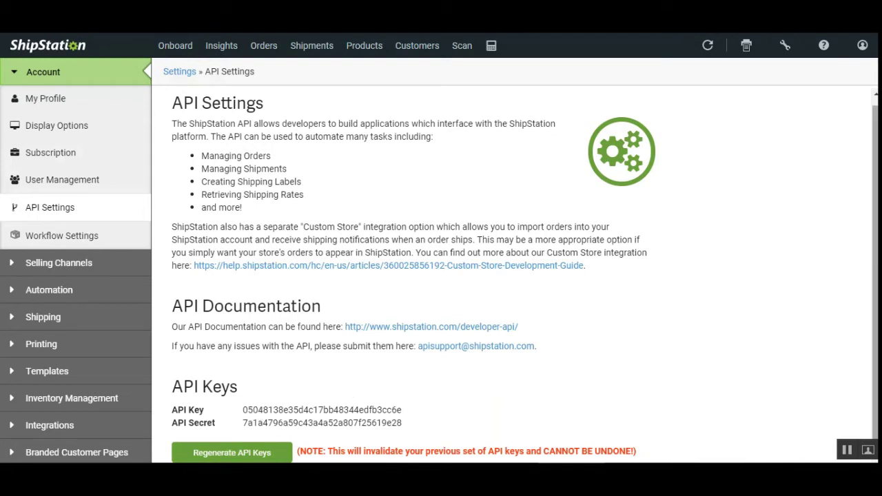
scroll(867, 154, "up", 1)
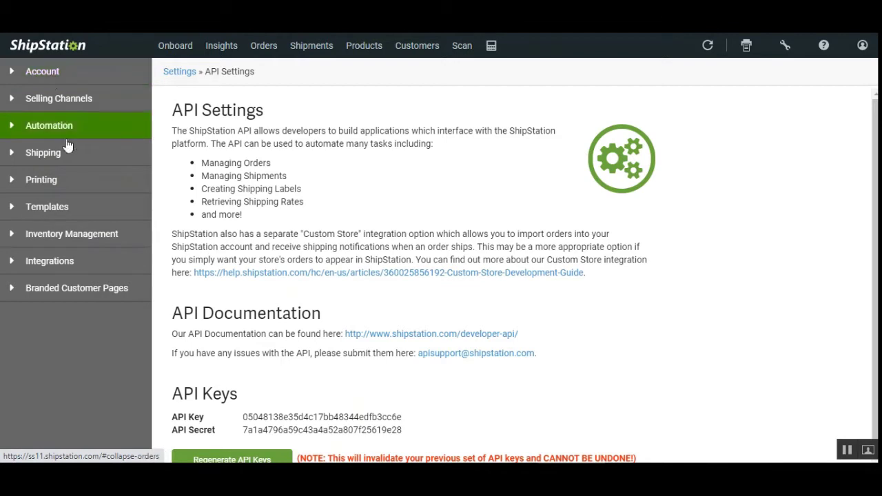
Step: Open the Carriers & Fulfillment shipping settings and read the description of shipping and fulfillment providers
left_click(18, 158)
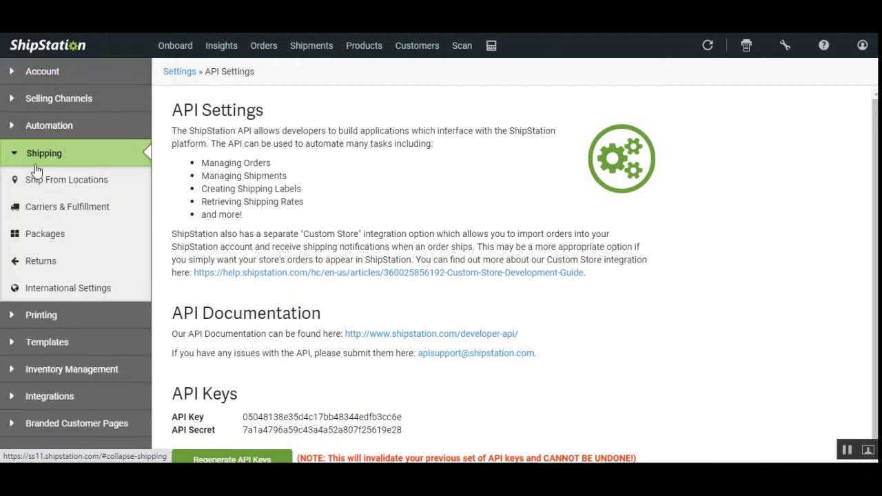
left_click(92, 213)
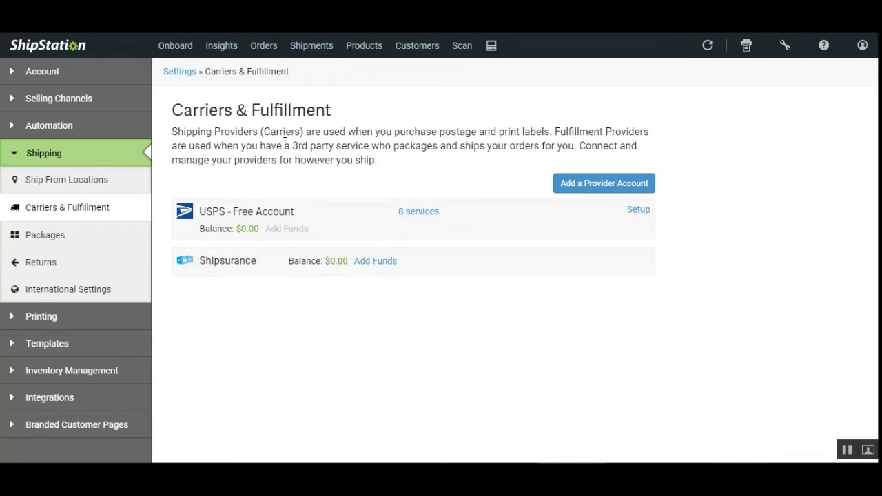
left_click_drag(191, 132, 528, 133)
left_click(358, 134)
left_click(529, 134)
left_click_drag(439, 133, 524, 136)
left_click(541, 139)
left_click_drag(190, 150, 319, 150)
left_click(322, 150)
left_click_drag(391, 147, 536, 148)
left_click(555, 149)
left_click_drag(259, 162, 387, 167)
left_click(423, 164)
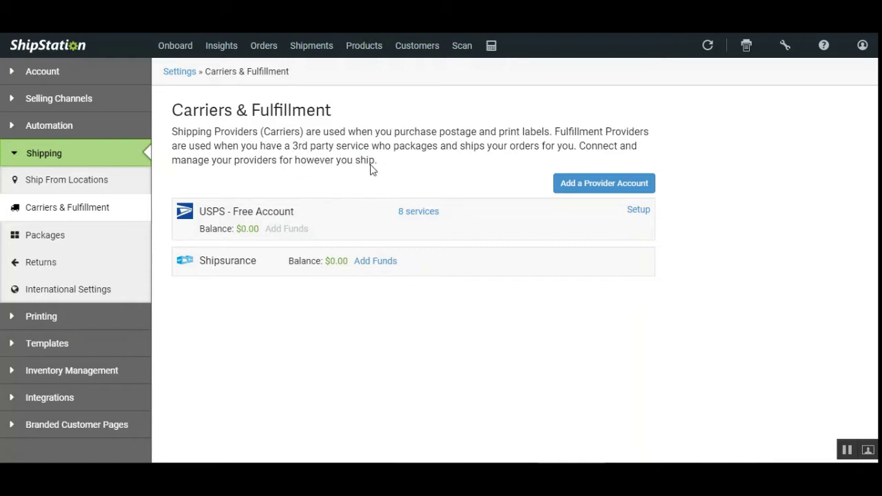
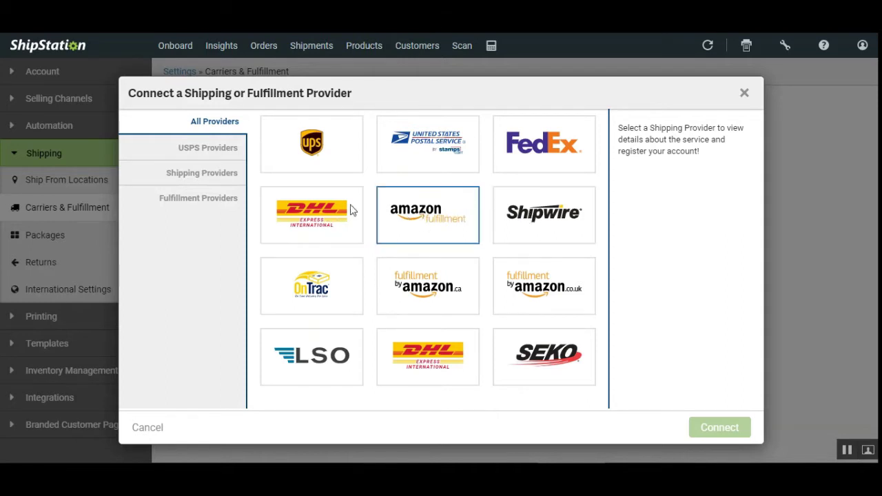
Step: Browse the USPS, shipping and fulfillment provider categories available for connection, then return to all providers
left_click(197, 153)
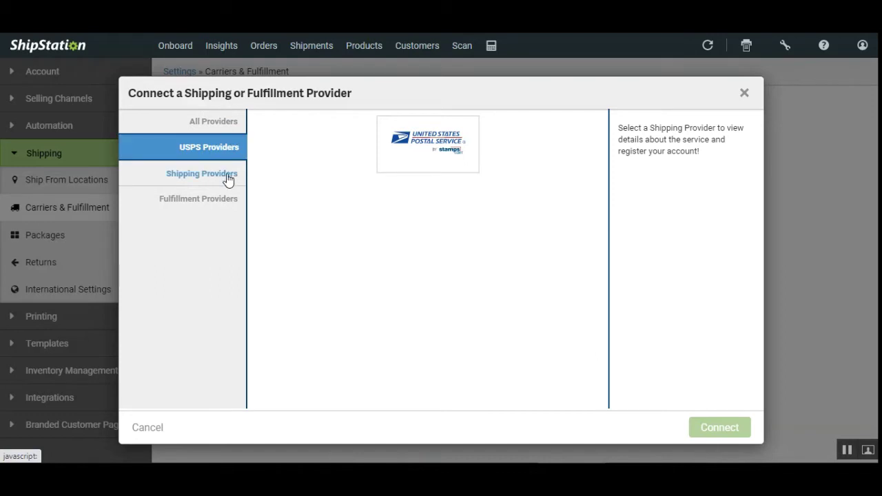
left_click(228, 176)
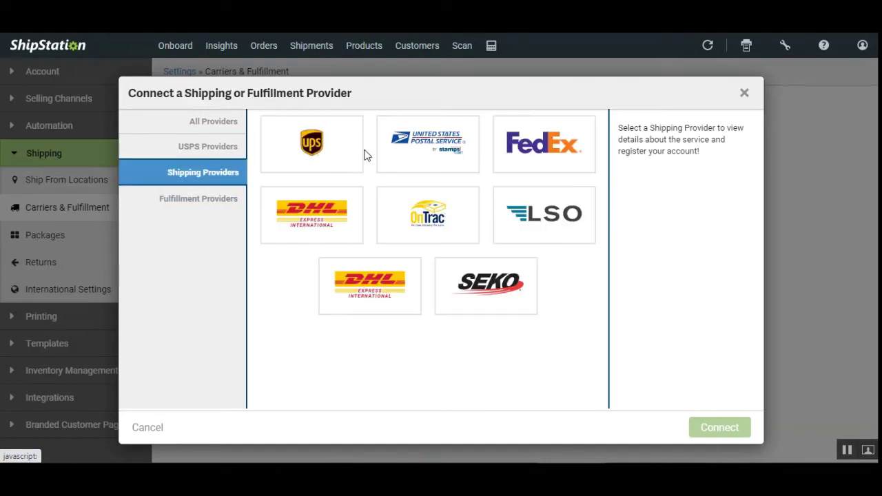
left_click(207, 203)
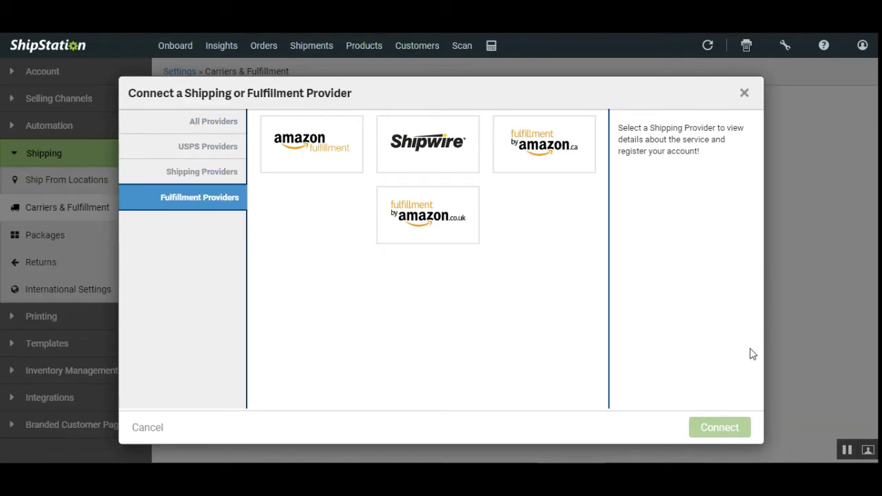
left_click(213, 125)
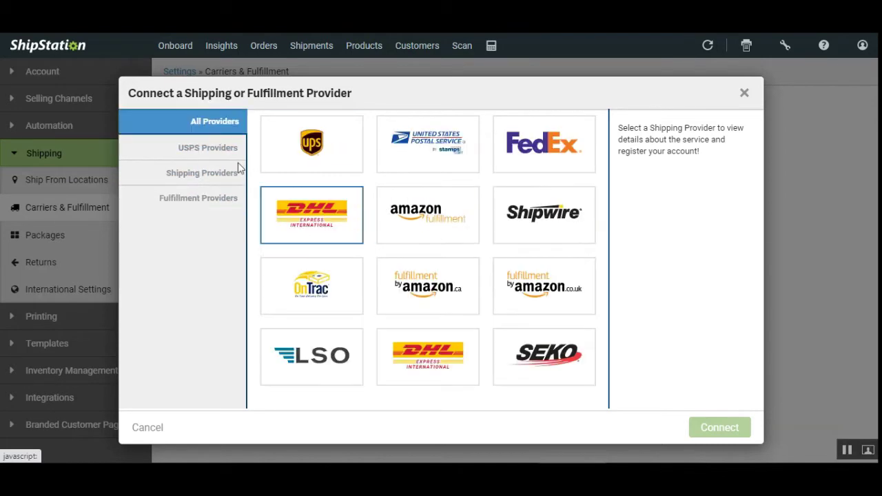
Step: Read the FedEx provider details, including its rates and Ship From Location requirement, then close the provider dialog
left_click(556, 150)
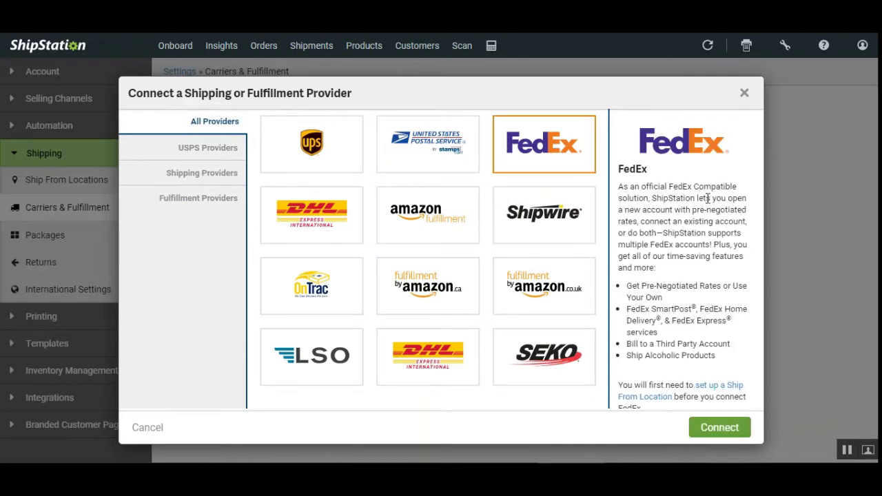
left_click_drag(628, 187, 672, 270)
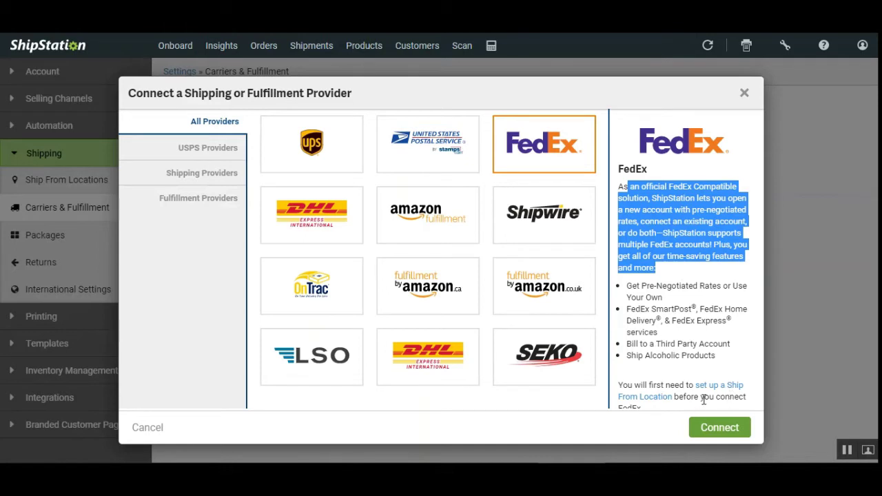
left_click(694, 304)
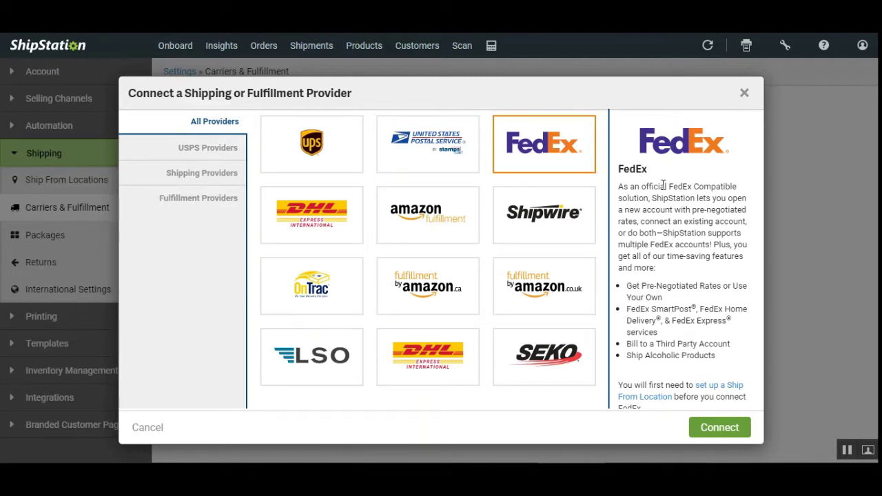
left_click(745, 93)
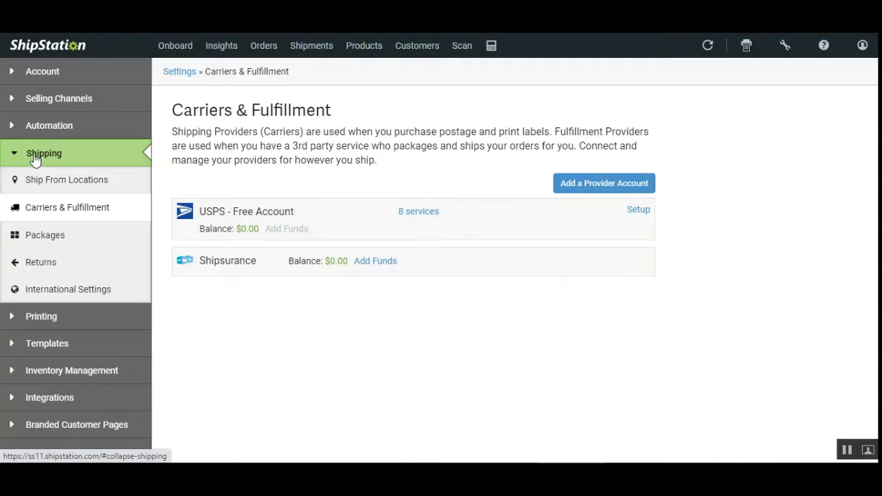
Step: Examine the form for adding a Ship From Location in the shipping settings, then close it without saving
left_click(54, 188)
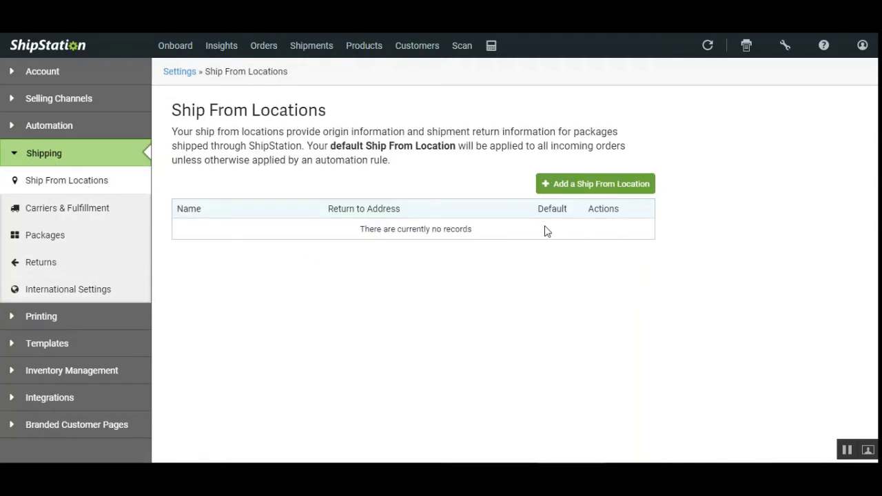
left_click(603, 187)
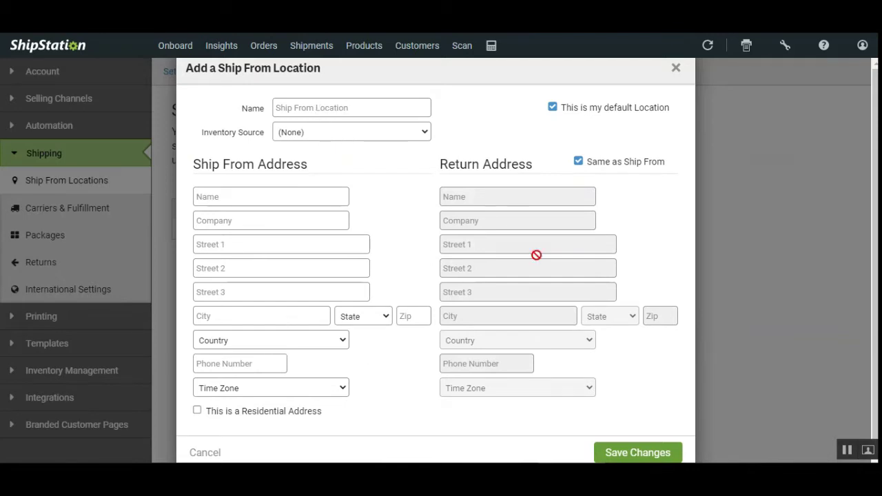
scroll(351, 390, "down", 1)
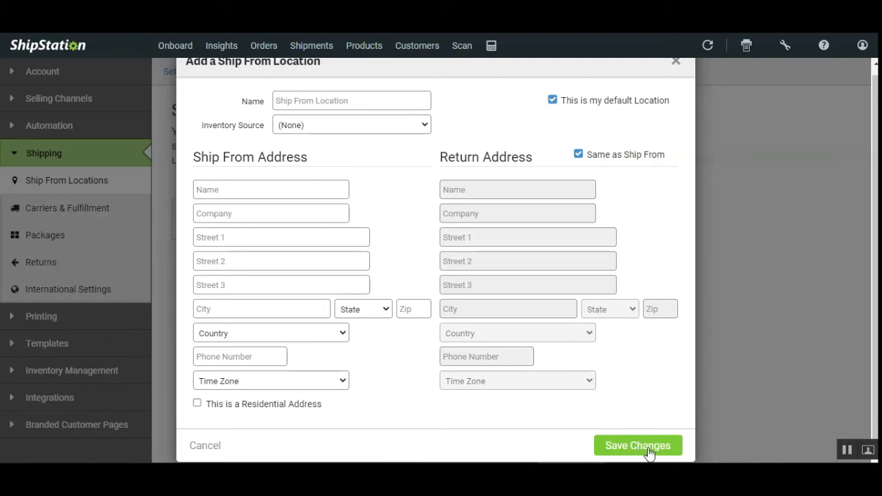
left_click(676, 63)
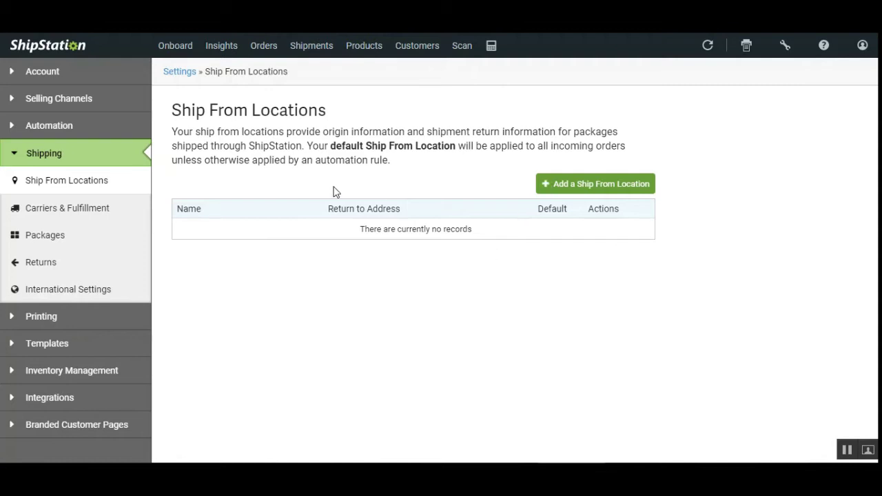
Step: Glance at the package settings, then start connecting FedEx as a new provider account under Carriers & Fulfillment
left_click(65, 244)
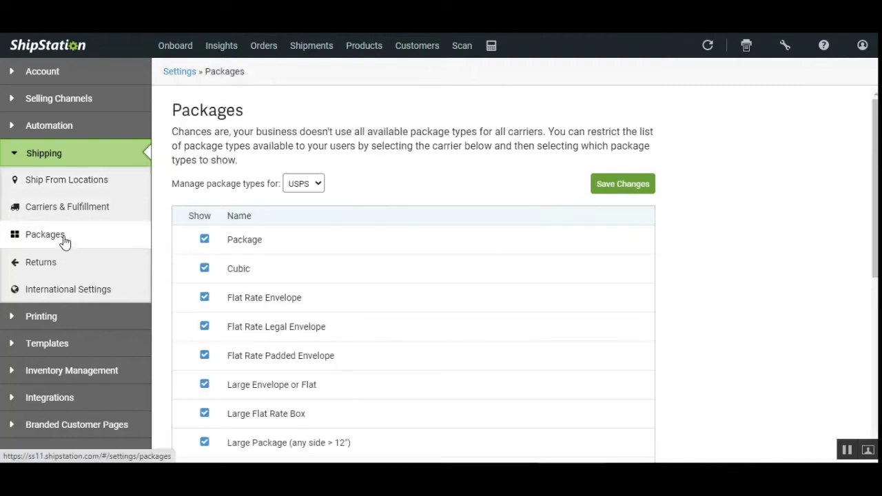
left_click(69, 213)
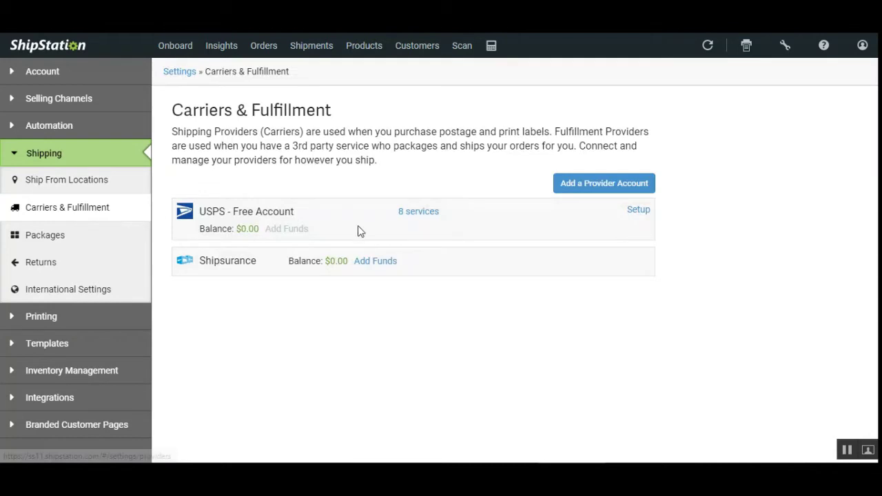
left_click(610, 186)
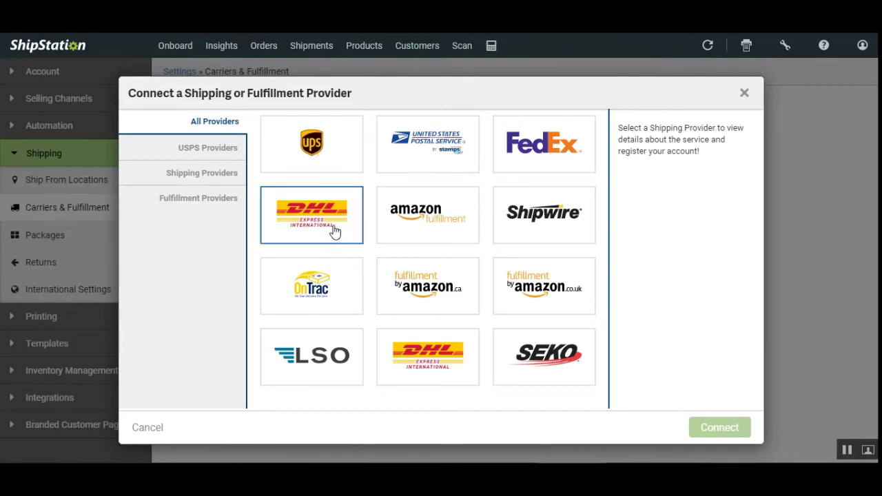
left_click(579, 149)
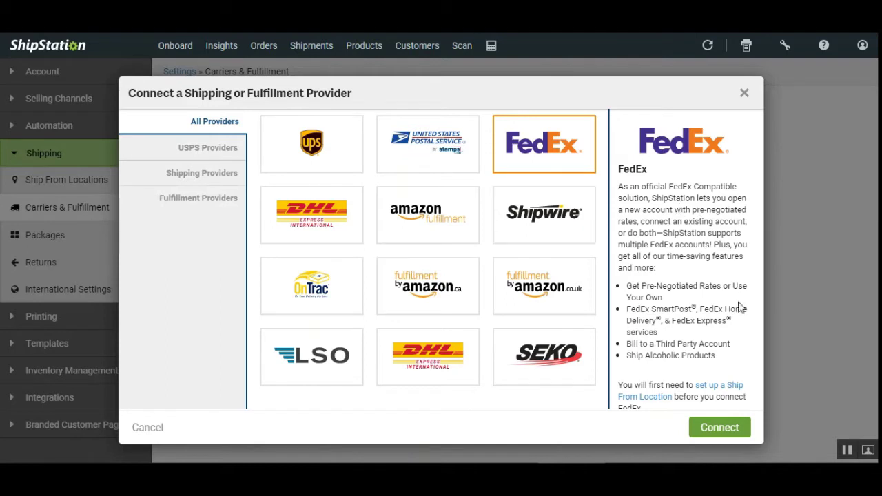
left_click(715, 432)
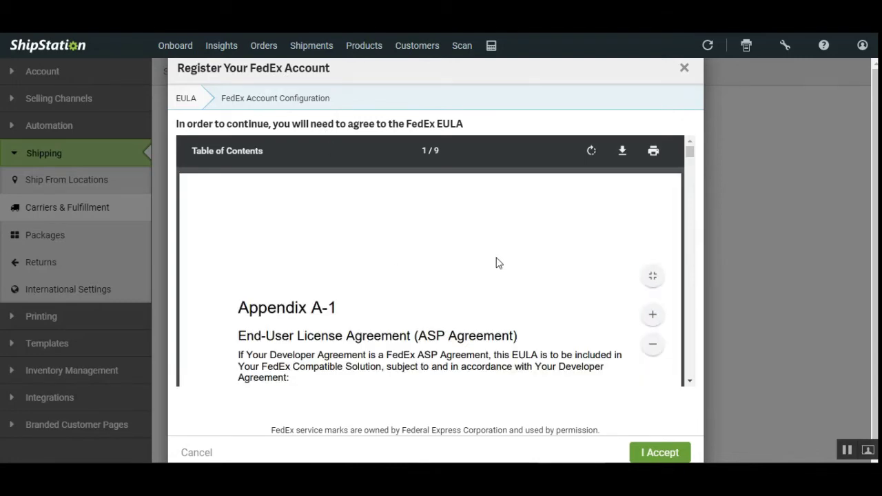
Step: Go through the FedEx end-user license agreement to its last page and accept it
scroll(394, 266, "down", 3)
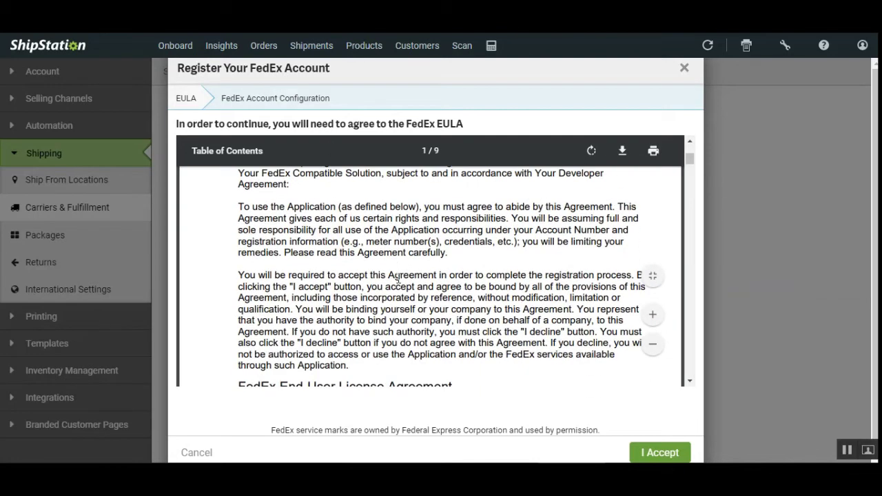
scroll(398, 278, "down", 5)
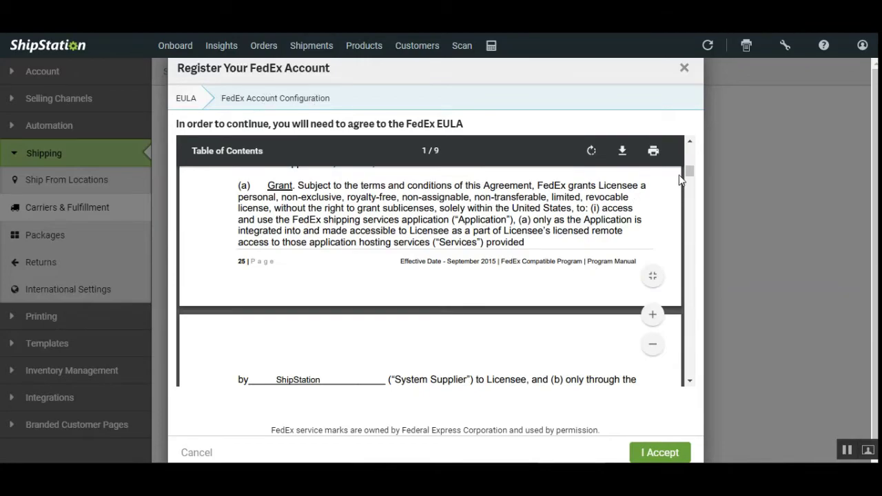
left_click_drag(689, 173, 692, 405)
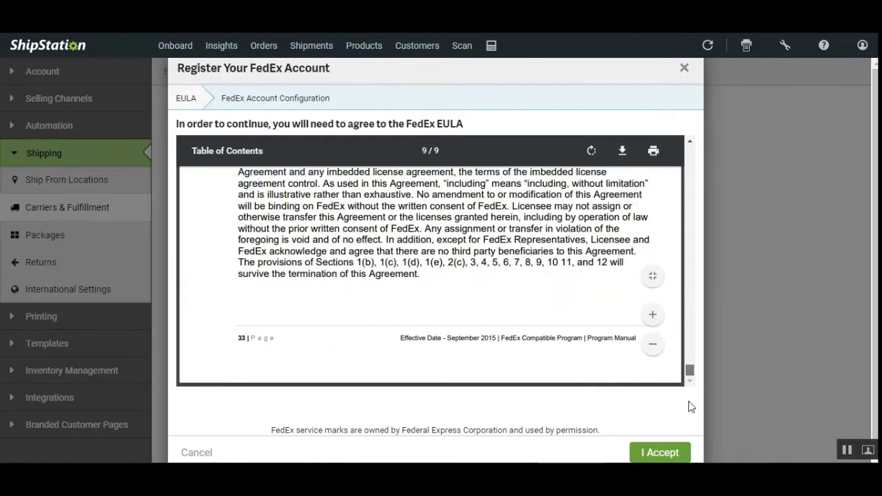
left_click(650, 454)
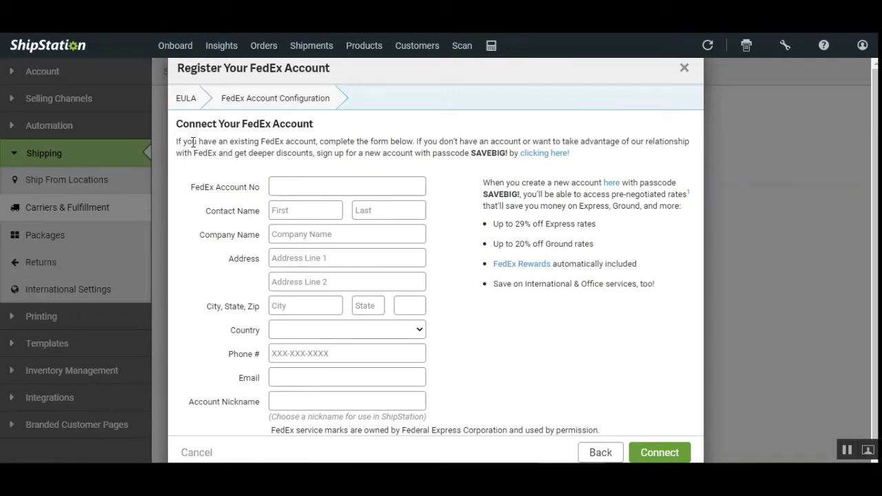
Step: Review the FedEx account form, try to connect with its fields left blank, and close the registration
left_click_drag(193, 143, 290, 143)
left_click(317, 143)
scroll(336, 200, "down", 1)
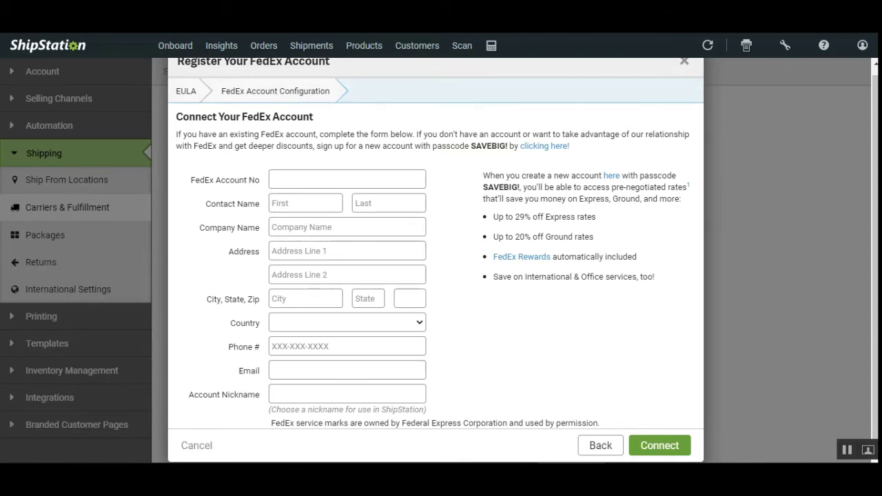
left_click(661, 452)
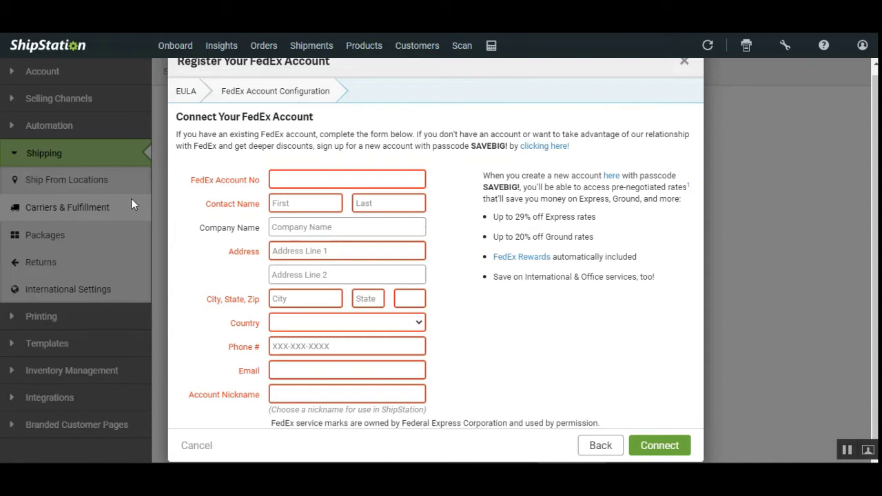
left_click(684, 61)
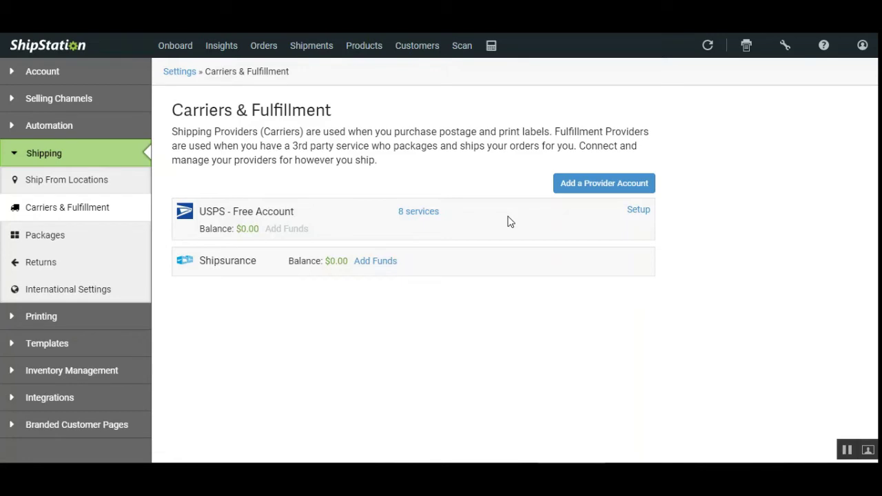
Step: Open the International Settings for shipping, review the default customs and tracking options, and save them
left_click(75, 293)
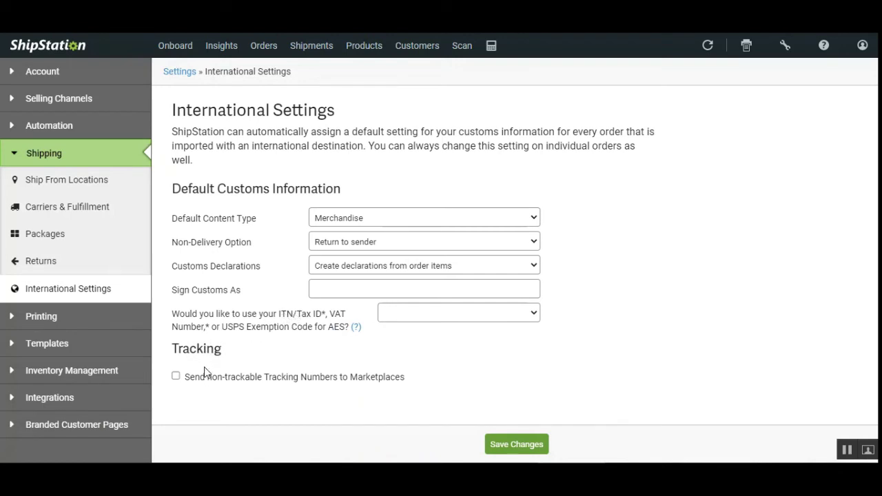
mouse_move(204, 372)
left_click(508, 451)
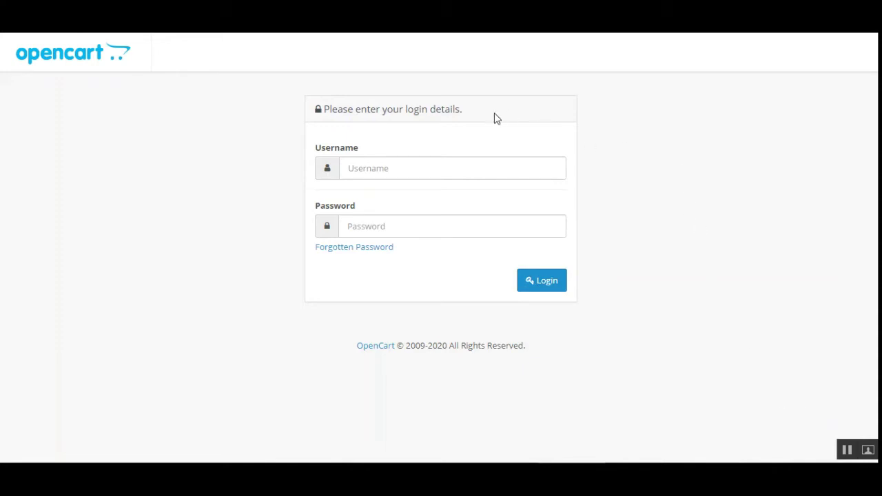
Step: Log in to the demo storefront's customer account and look over the My Account page
left_click(847, 450)
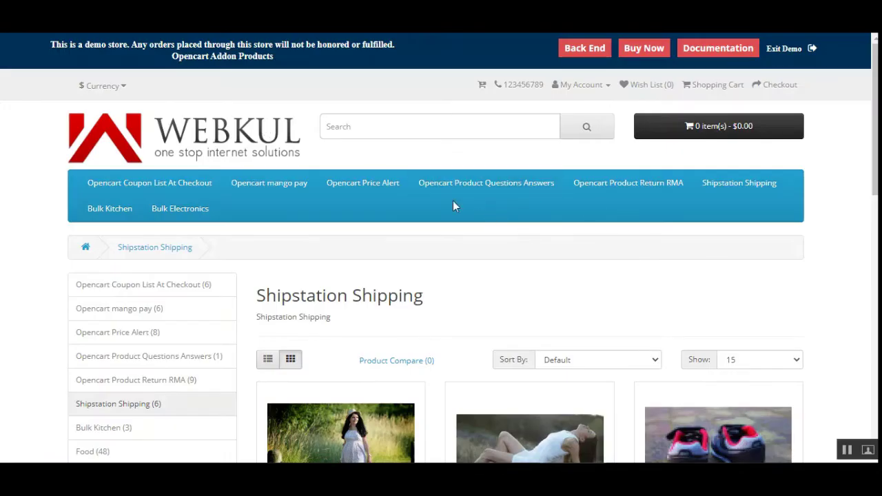
left_click(585, 86)
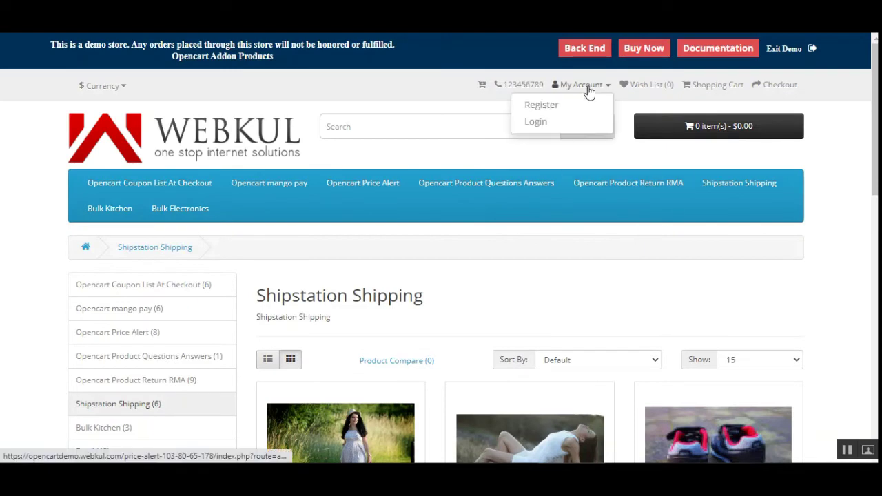
left_click(542, 122)
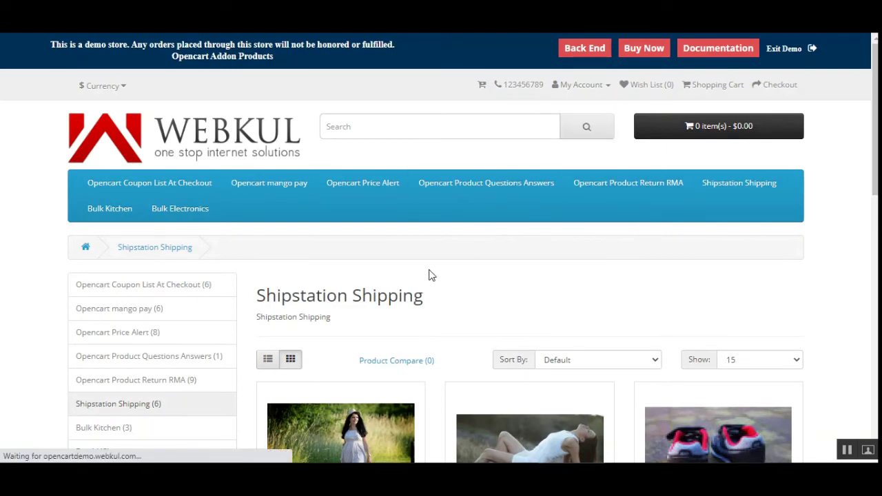
scroll(440, 263, "down", 3)
left_click(388, 272)
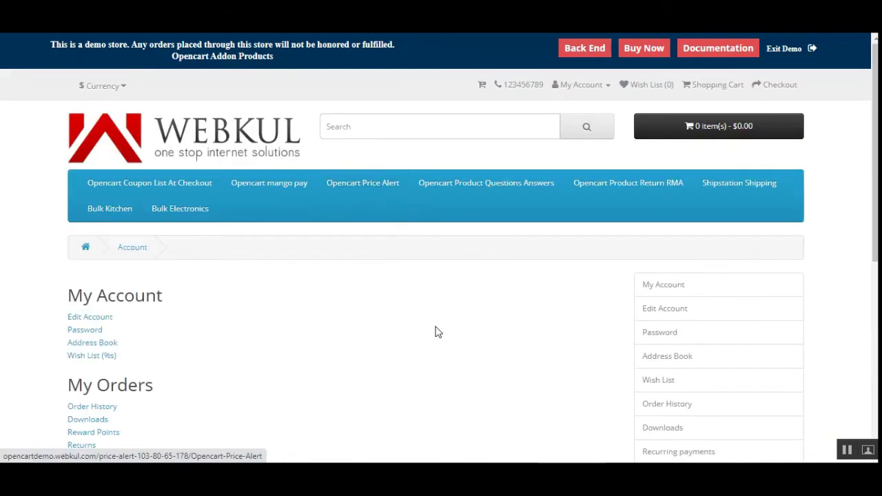
scroll(493, 258, "down", 4)
scroll(493, 258, "up", 4)
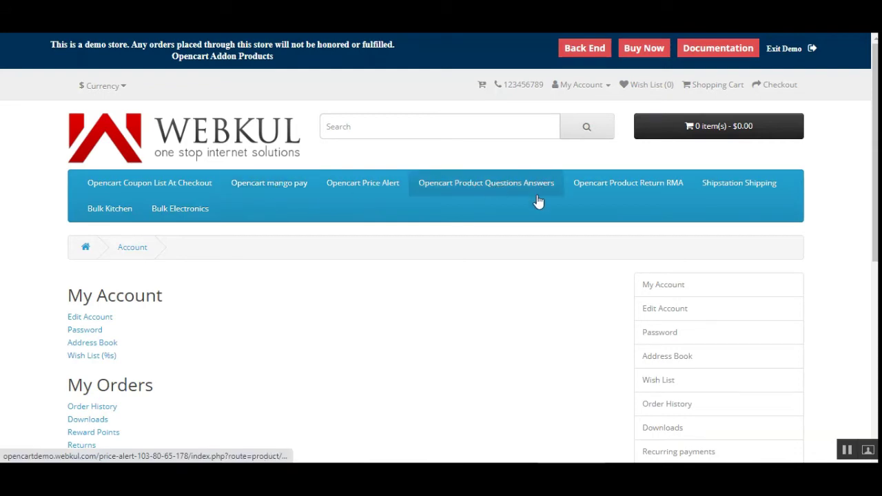
Step: Add the Black Jacket and the Brown High Heels from the Shipstation Shipping category to the cart
left_click(732, 182)
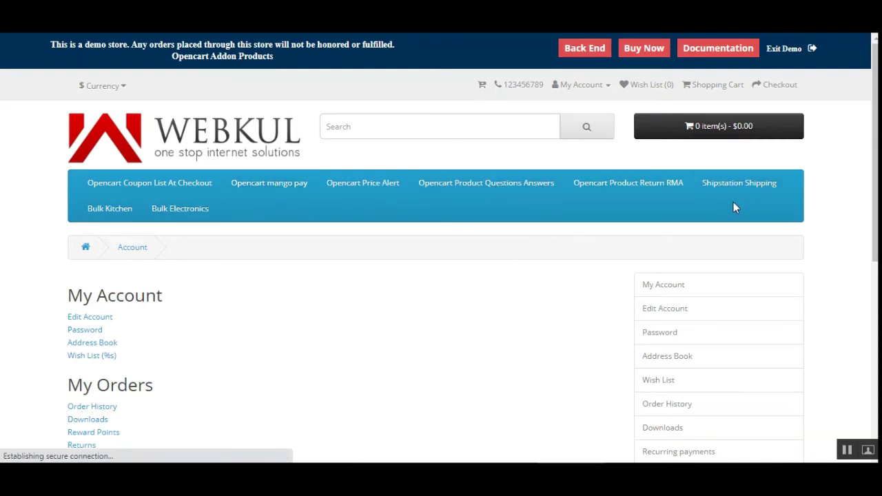
scroll(411, 301, "down", 5)
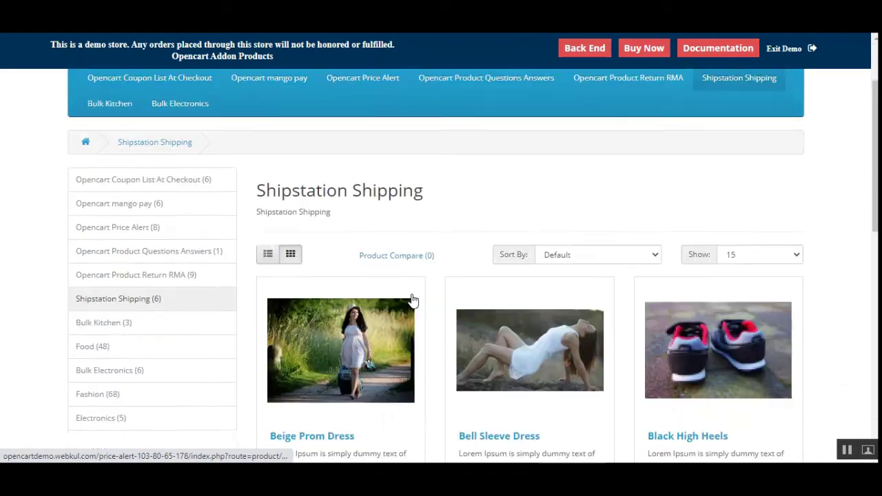
scroll(534, 324, "down", 5)
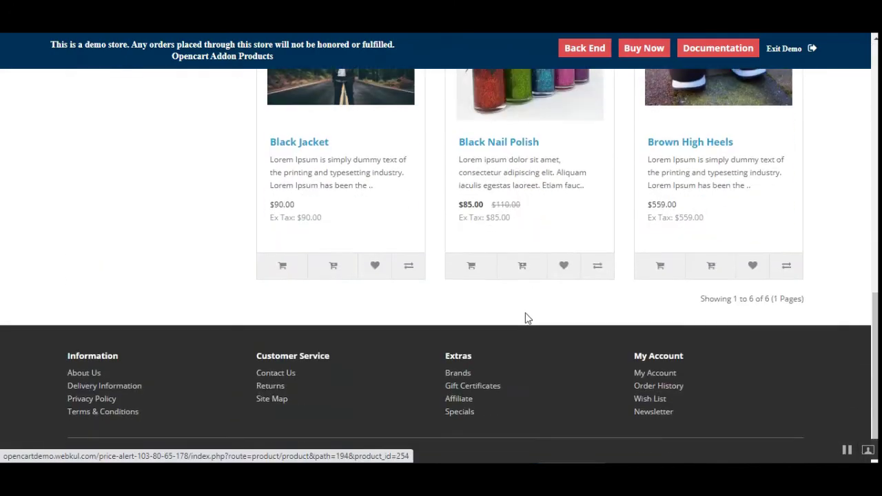
left_click(290, 271)
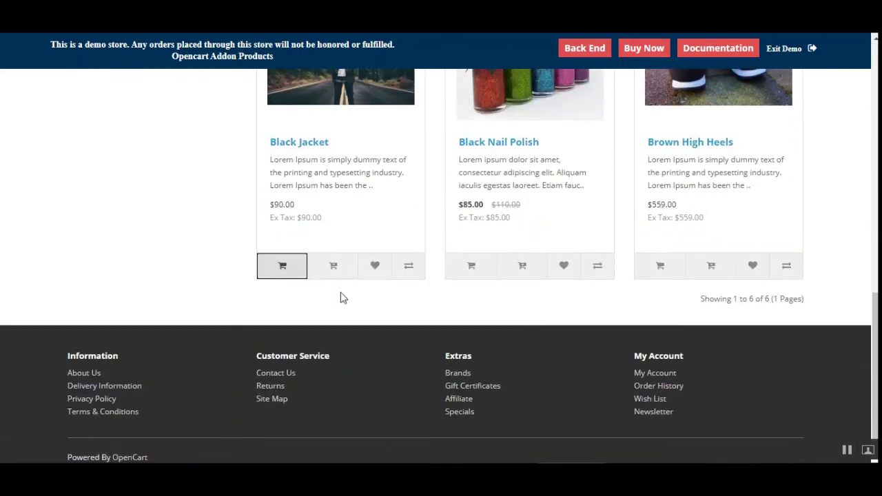
scroll(520, 354, "down", 8)
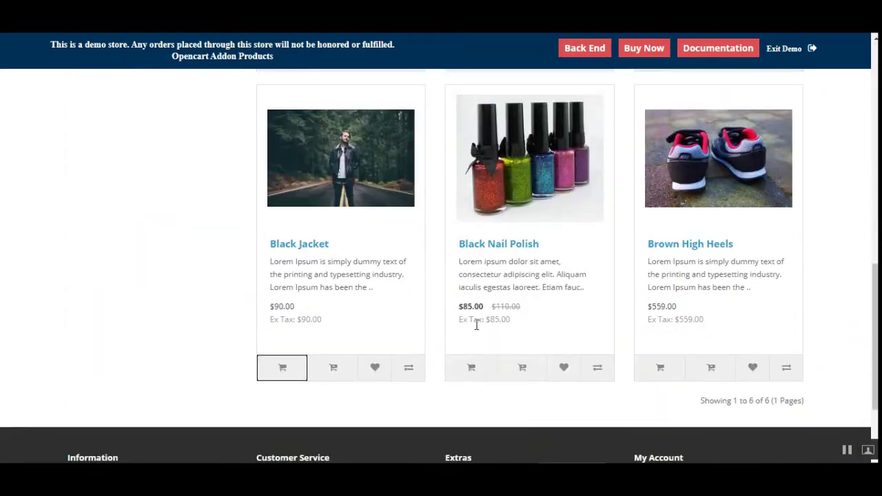
left_click(667, 372)
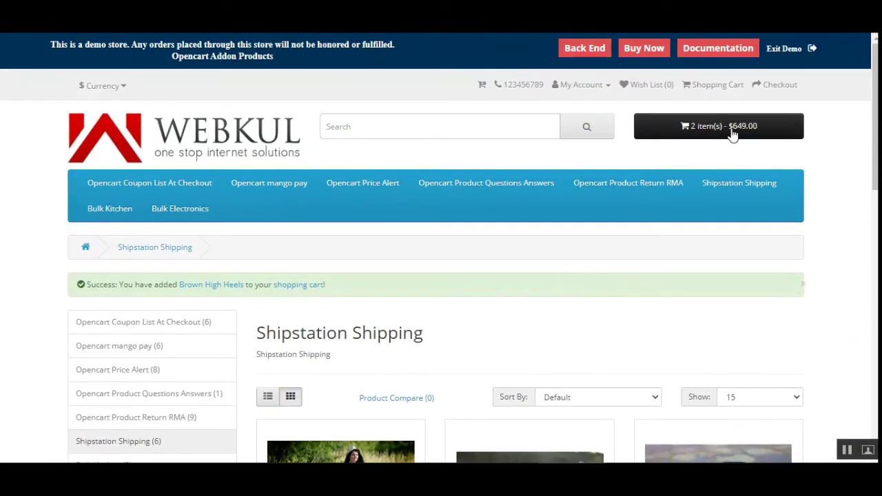
Step: Proceed to checkout from the cart and continue with the existing address for both billing and delivery
left_click(732, 135)
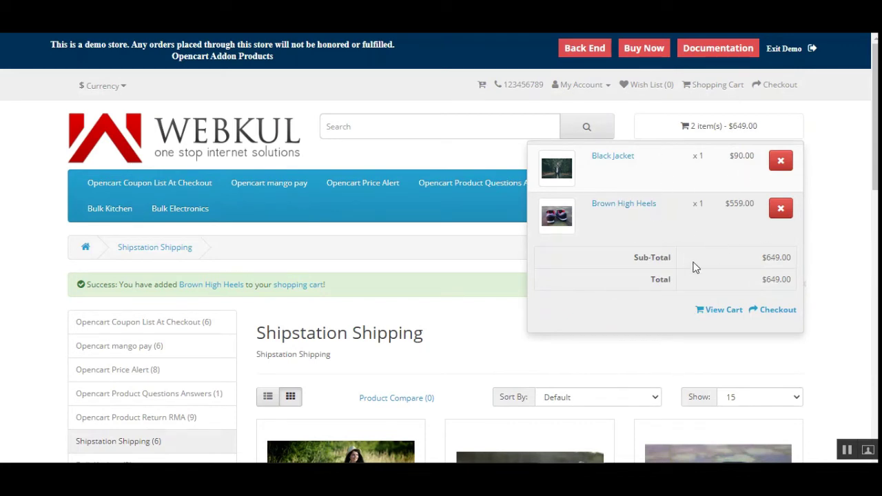
left_click(776, 312)
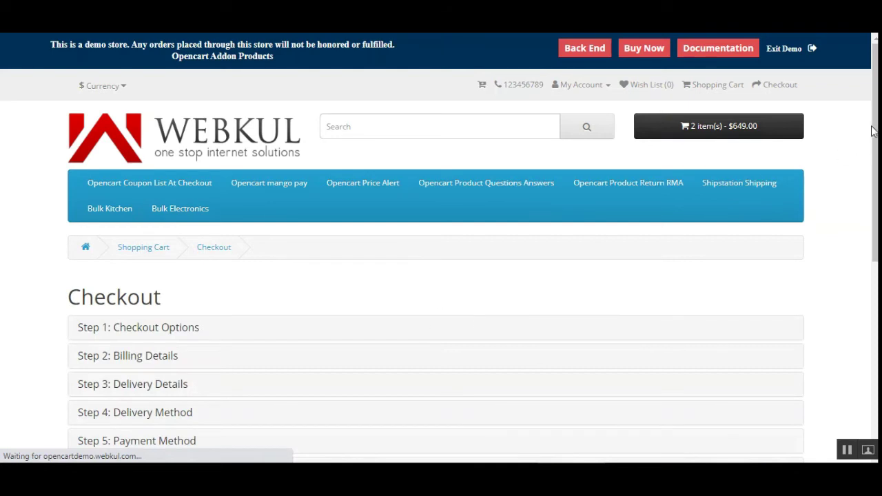
scroll(842, 186, "down", 2)
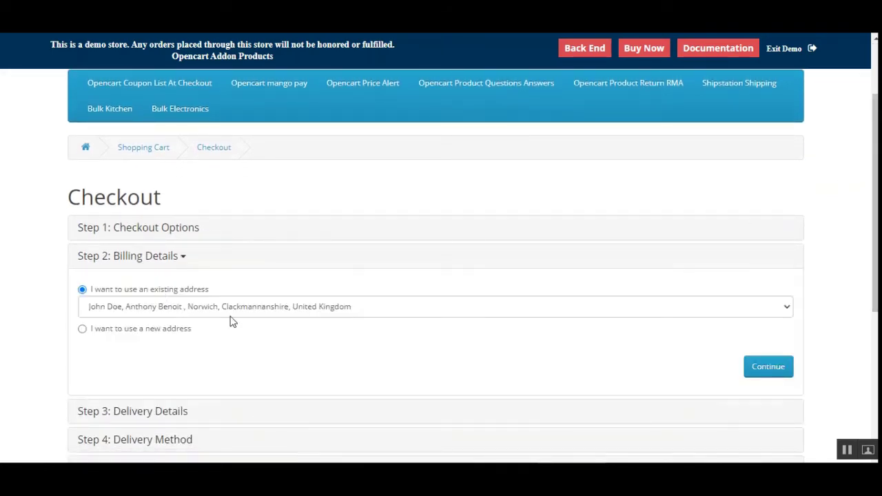
scroll(126, 222, "down", 2)
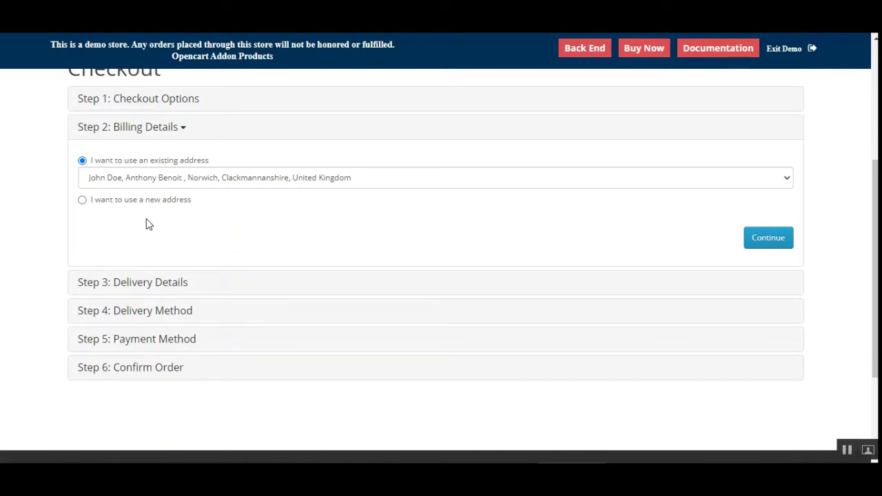
left_click(746, 244)
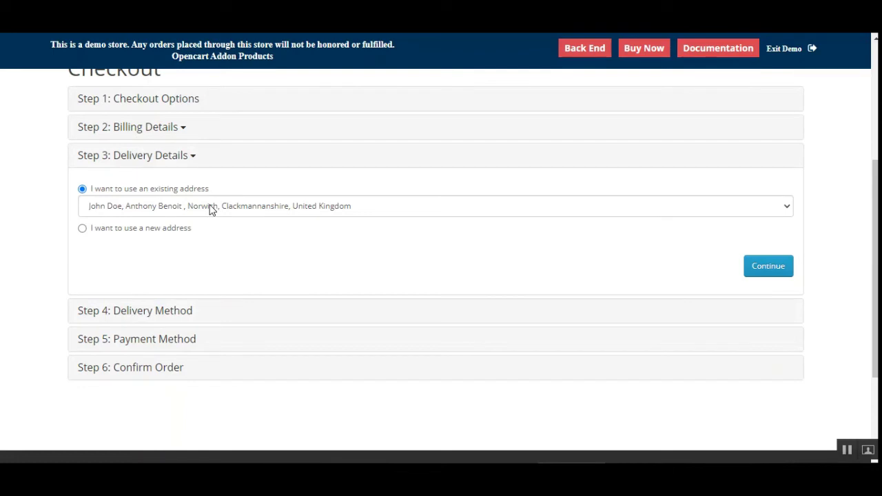
left_click(770, 269)
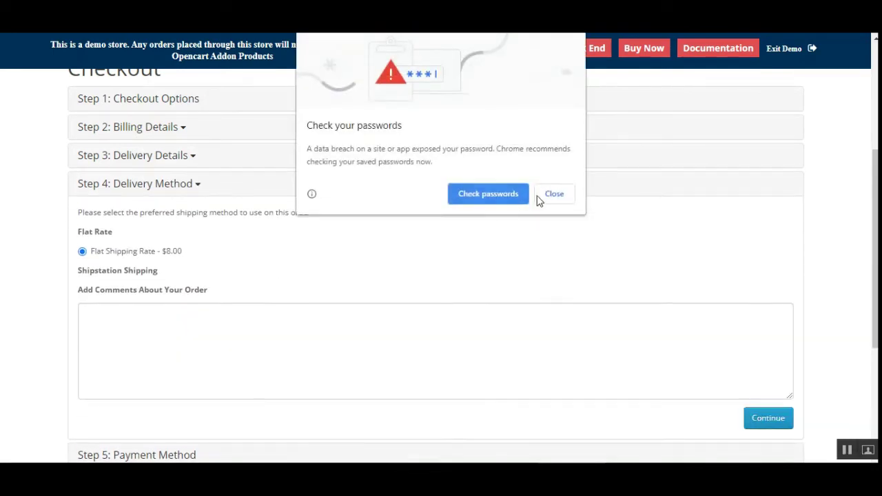
left_click(554, 199)
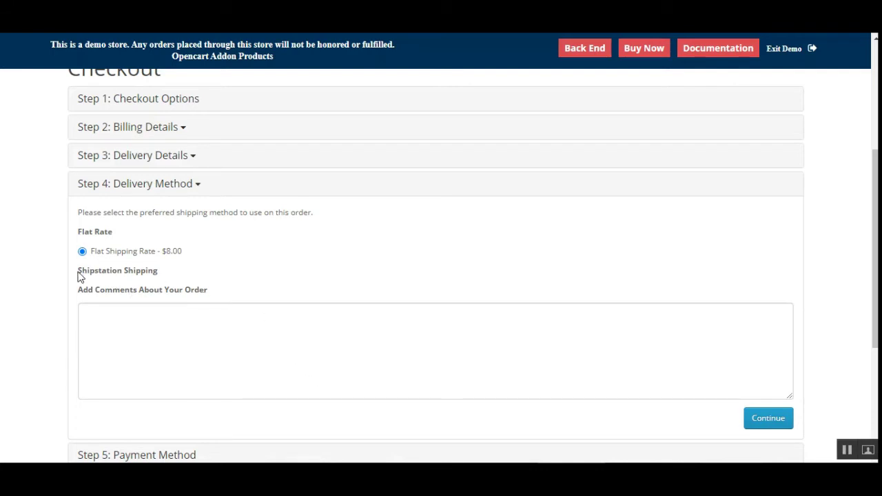
Step: Examine the Shipstation Shipping heading under Delivery Method, and the example checkout image with its USPS rates
left_click_drag(78, 271, 163, 278)
left_click(180, 277)
left_click_drag(81, 273, 154, 274)
left_click_drag(156, 275, 78, 276)
left_click(140, 275)
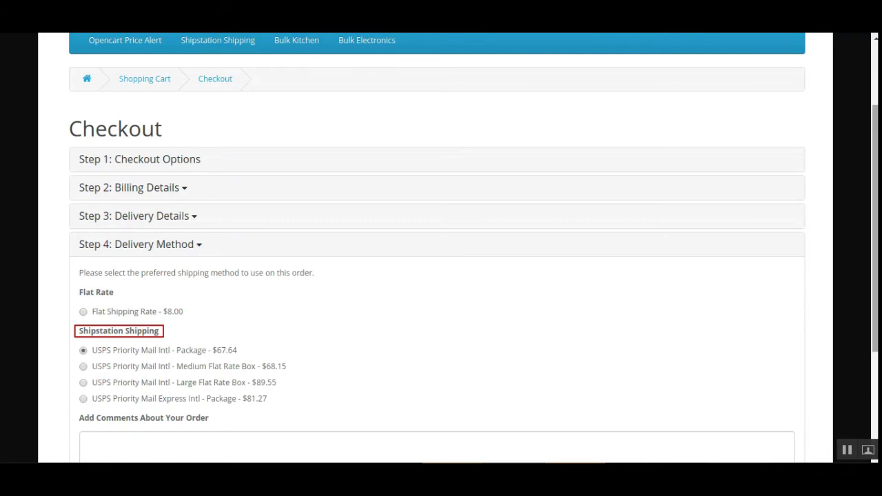
scroll(437, 248, "up", 2)
scroll(437, 248, "down", 2)
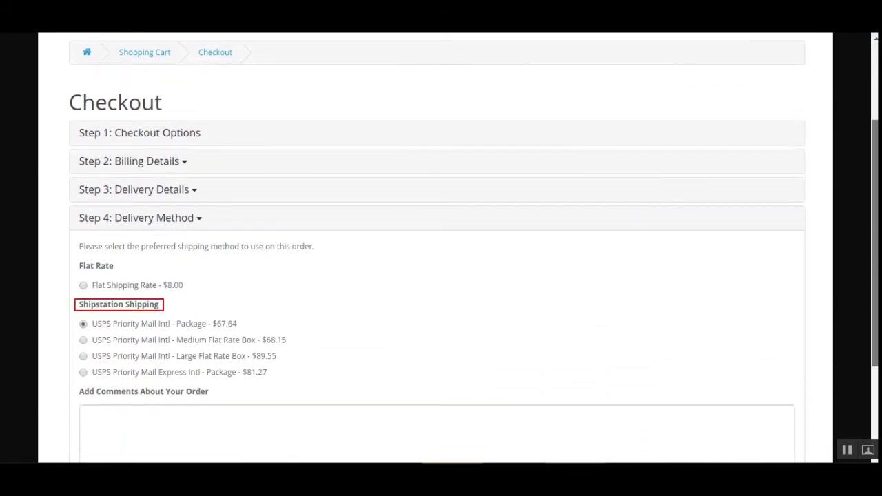
scroll(437, 248, "down", 1)
scroll(437, 248, "up", 3)
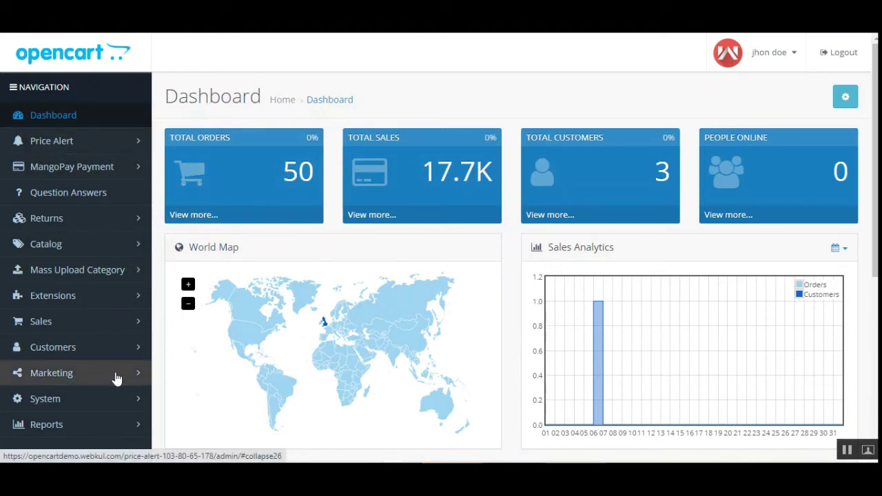
Step: In the OpenCart admin, filter the extensions by Shipping and open Opencart Shipstation Shipping for editing
left_click(87, 298)
left_click(80, 329)
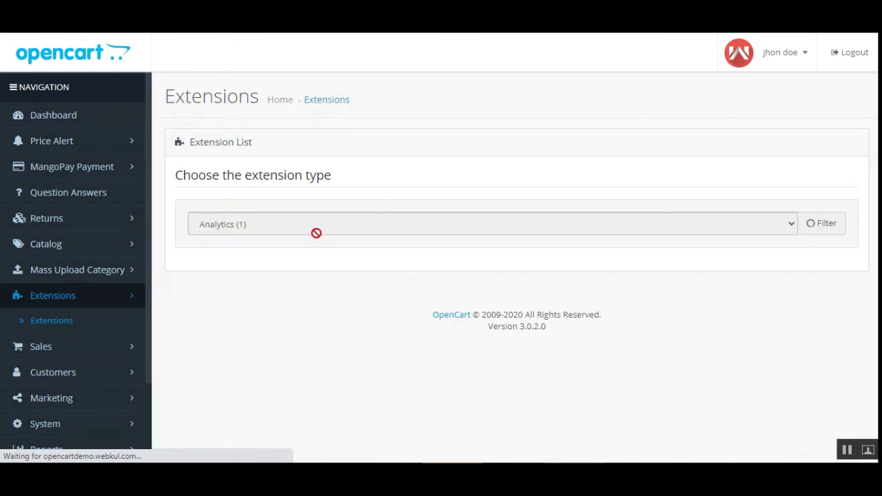
left_click(356, 230)
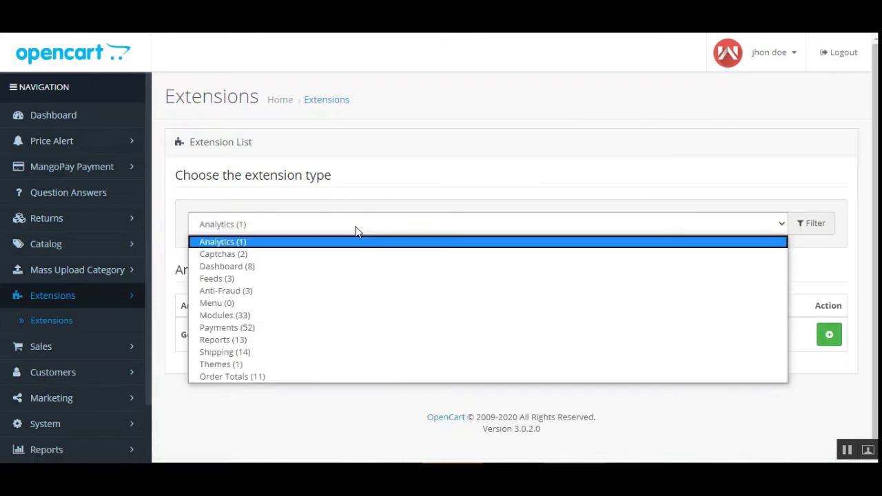
left_click(324, 353)
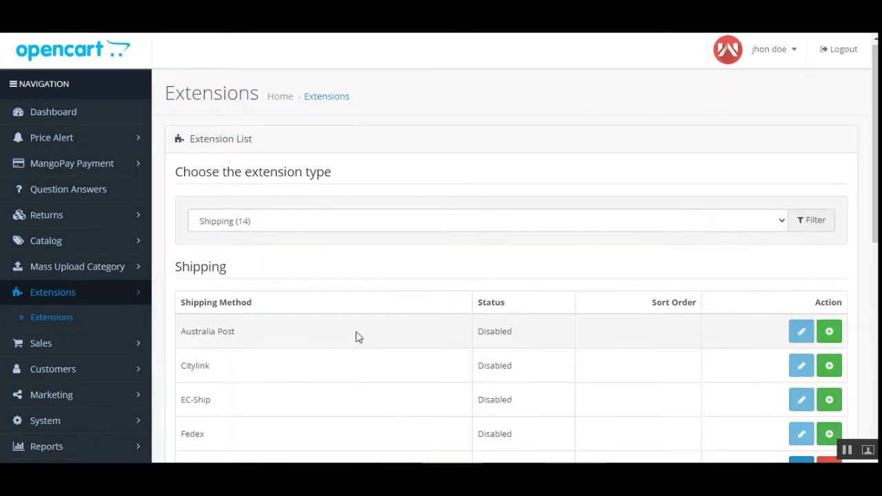
scroll(732, 249, "down", 2)
scroll(732, 249, "down", 4)
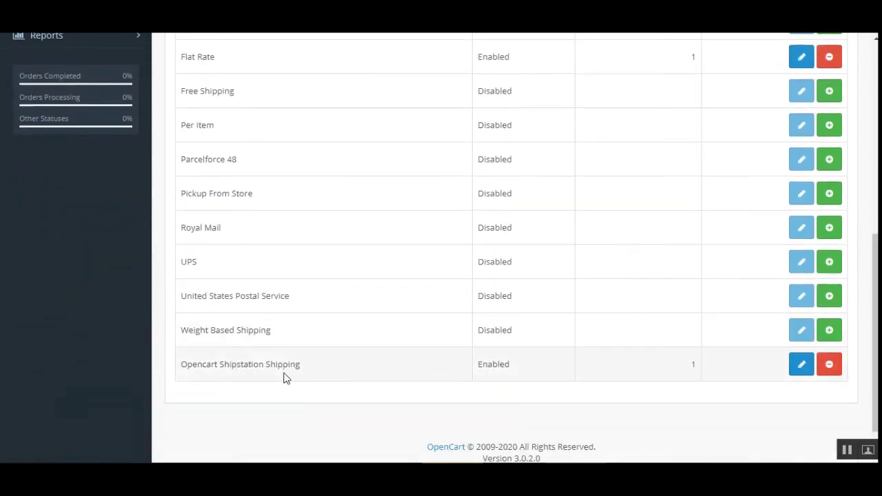
left_click_drag(216, 369, 286, 369)
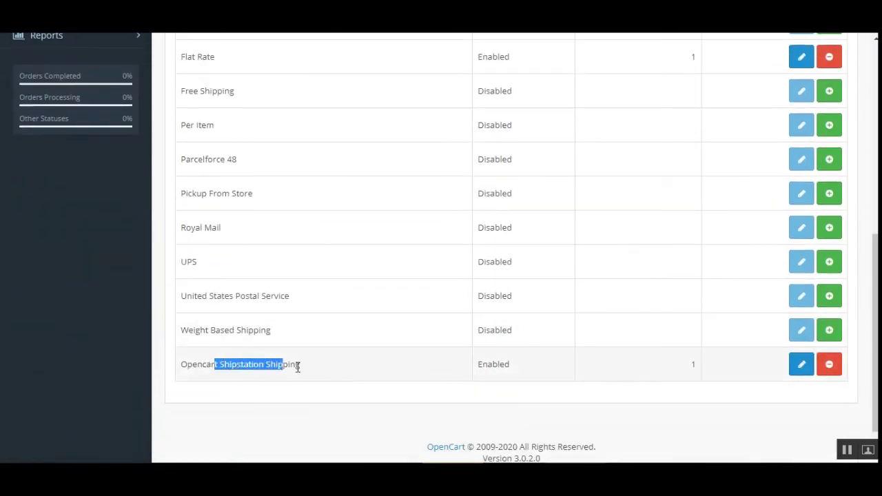
left_click(800, 365)
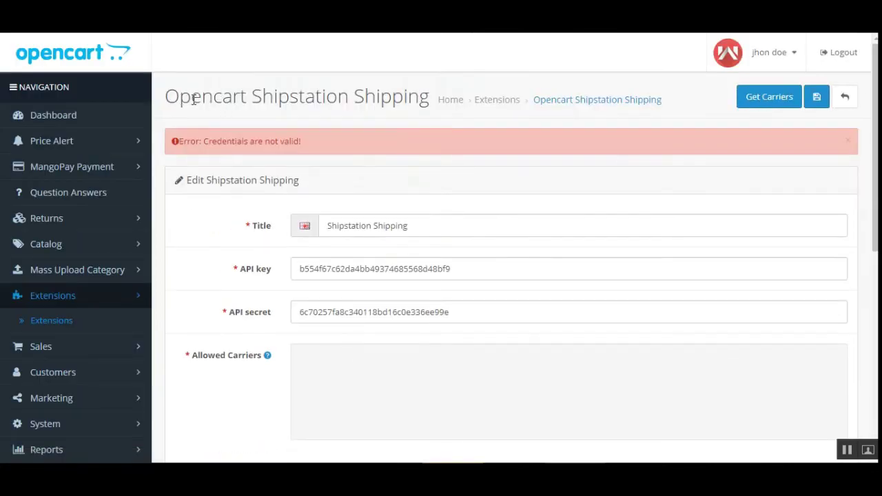
Step: Compare the extension's name with the Shipstation Shipping heading in the storefront checkout and in the example image
left_click_drag(194, 98, 379, 99)
left_click(396, 100)
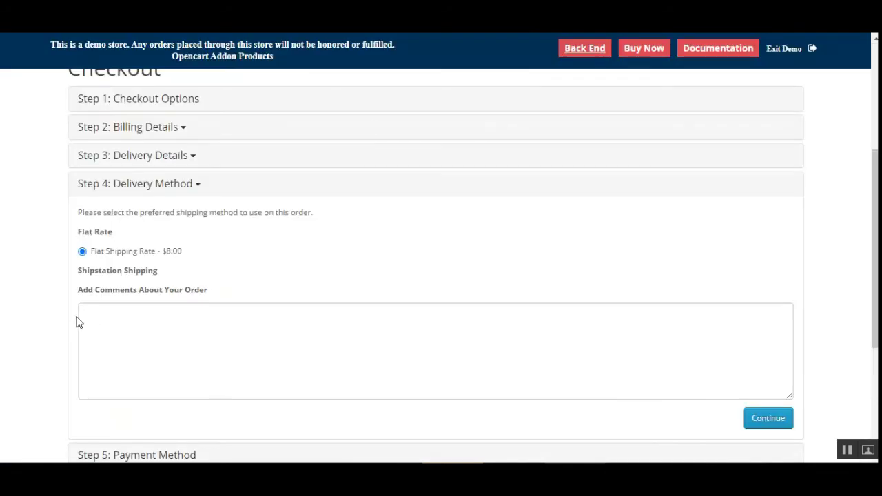
left_click_drag(102, 270, 160, 270)
left_click(162, 286)
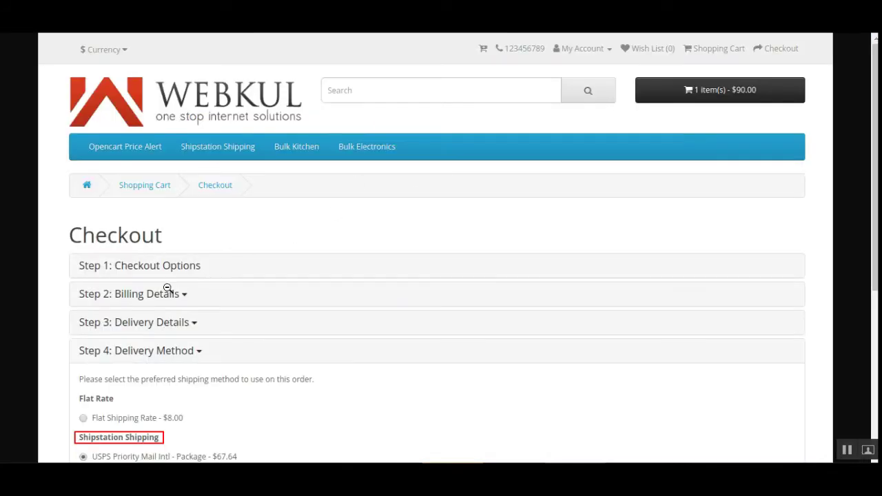
scroll(435, 215, "down", 3)
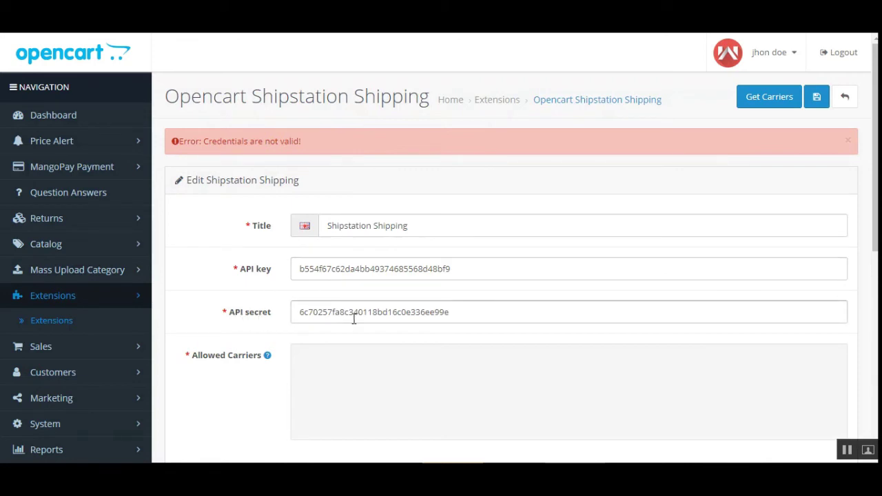
Step: Review the Shipstation extension's configuration fields, including the available weight class and length class options
scroll(358, 335, "down", 3)
mouse_move(203, 170)
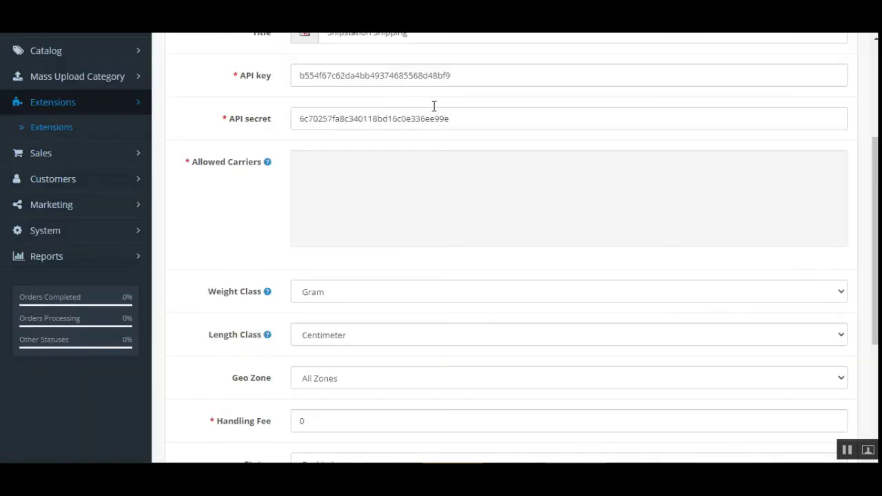
scroll(321, 324, "down", 2)
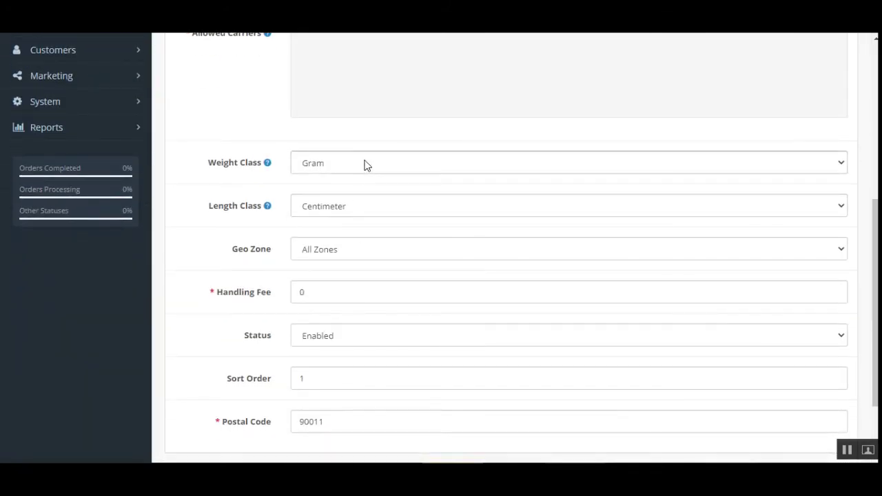
left_click(365, 165)
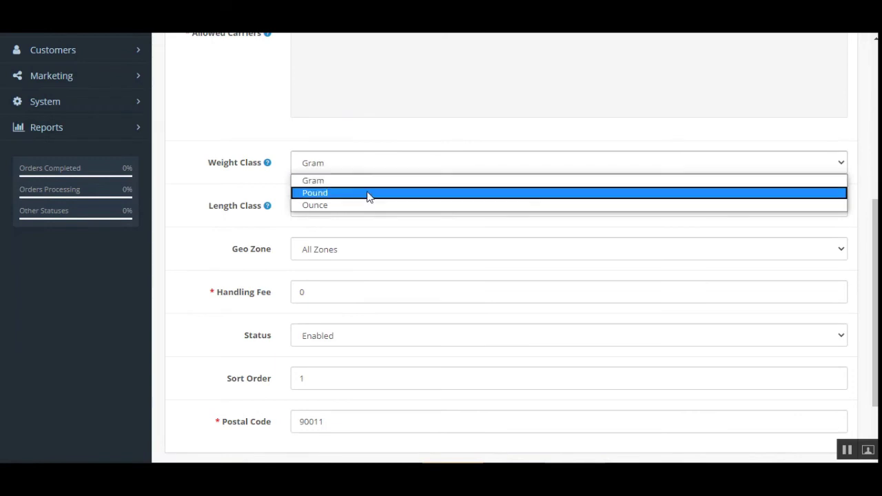
left_click(266, 201)
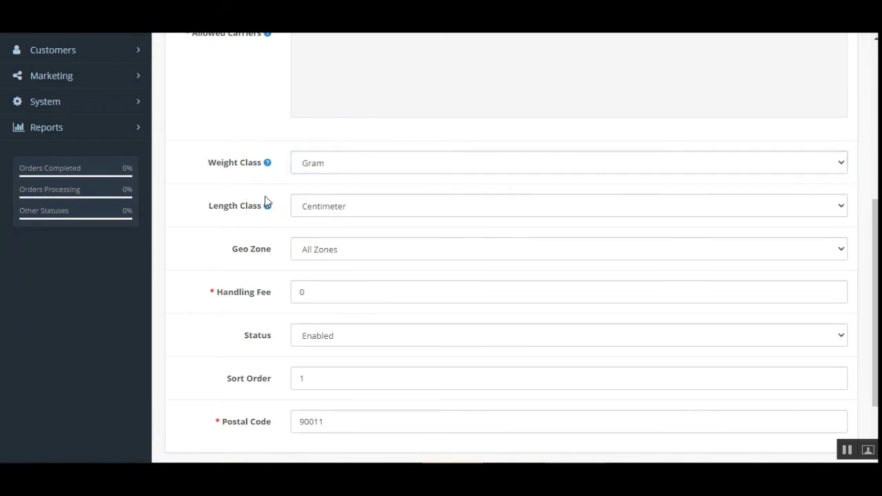
left_click(384, 208)
left_click(225, 237)
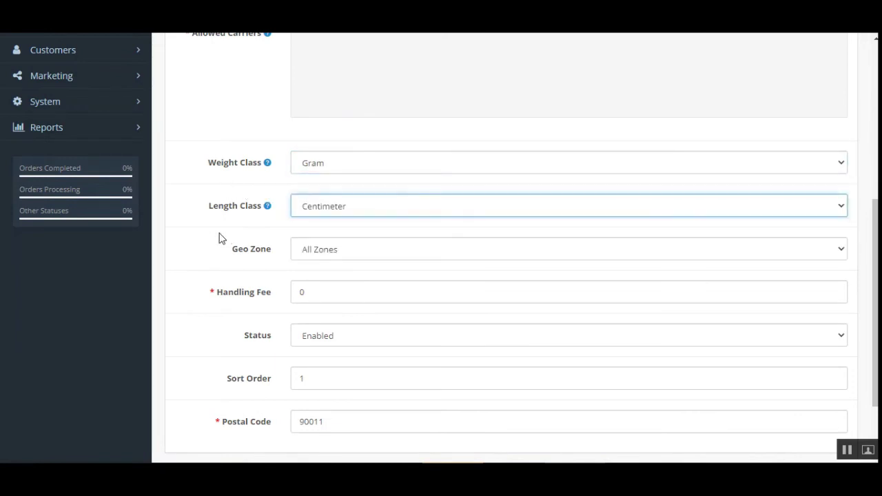
Step: Review the options available for Geo Zone and Status in the Shipstation extension's configuration, leaving the current selections
scroll(335, 264, "down", 2)
left_click(342, 161)
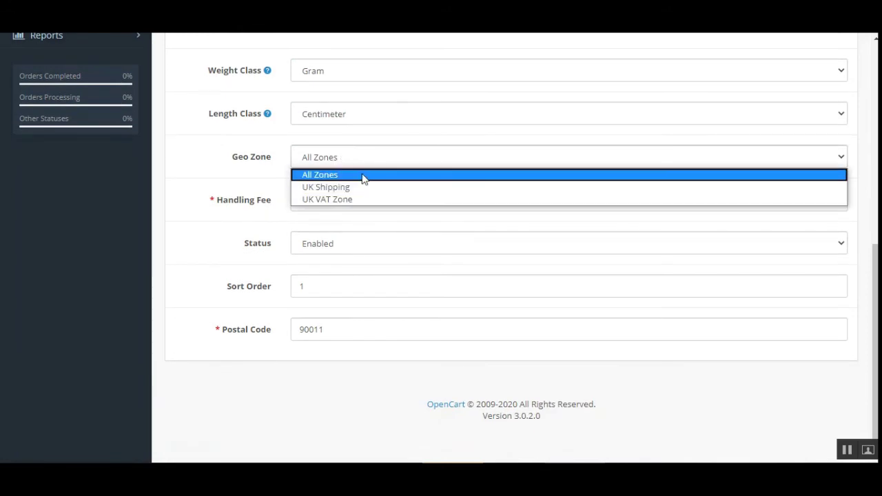
left_click(239, 188)
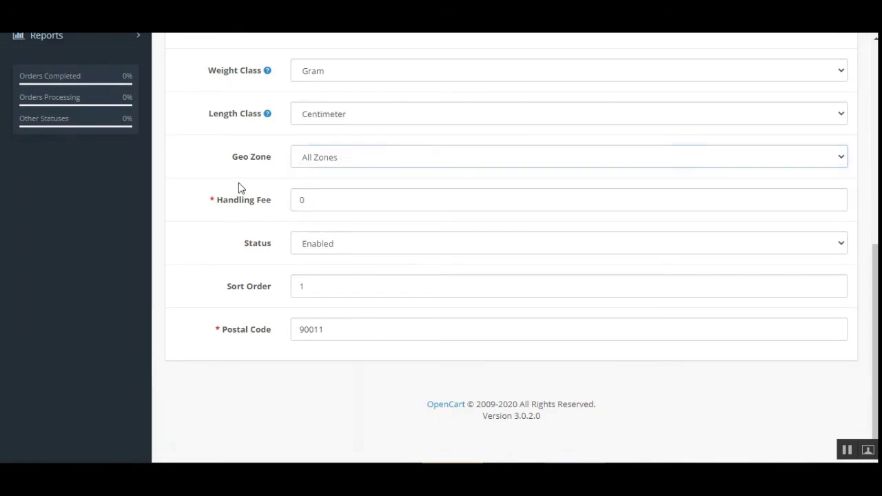
left_click(357, 248)
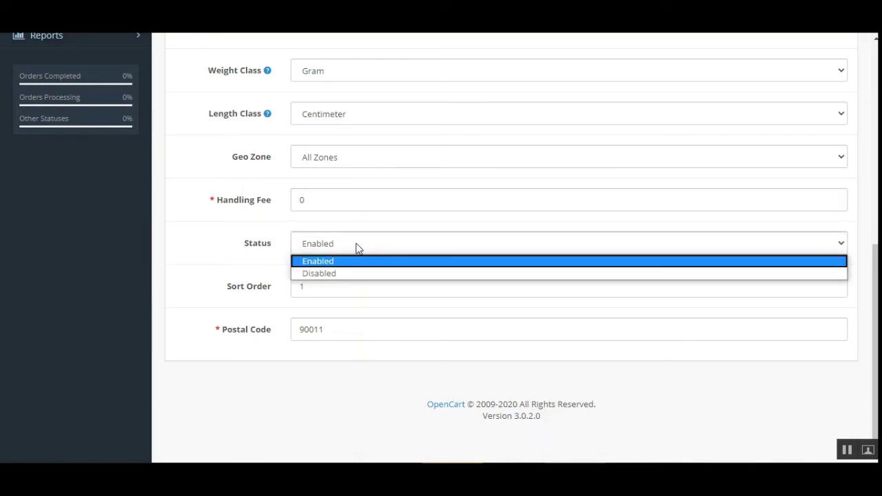
left_click(255, 305)
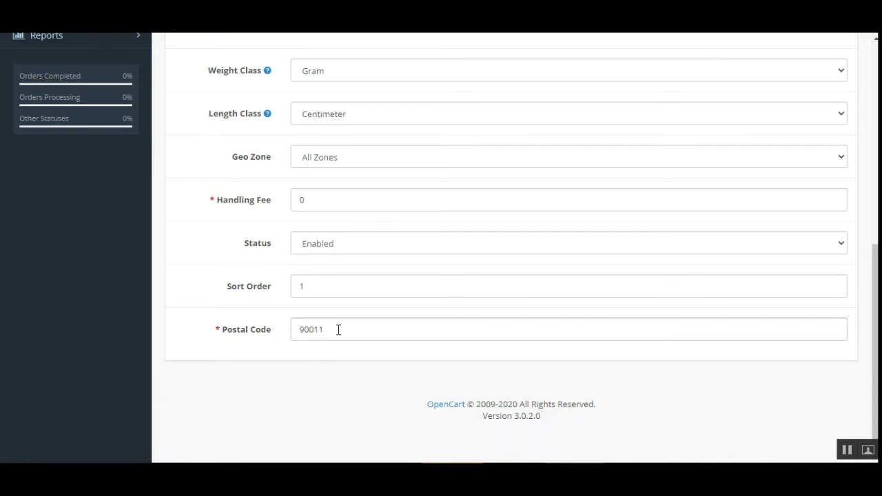
Step: Check the Postal Code, try to submit the Shipstation configuration, and review the Allowed Carriers help and the remaining fields
left_click_drag(338, 329, 295, 330)
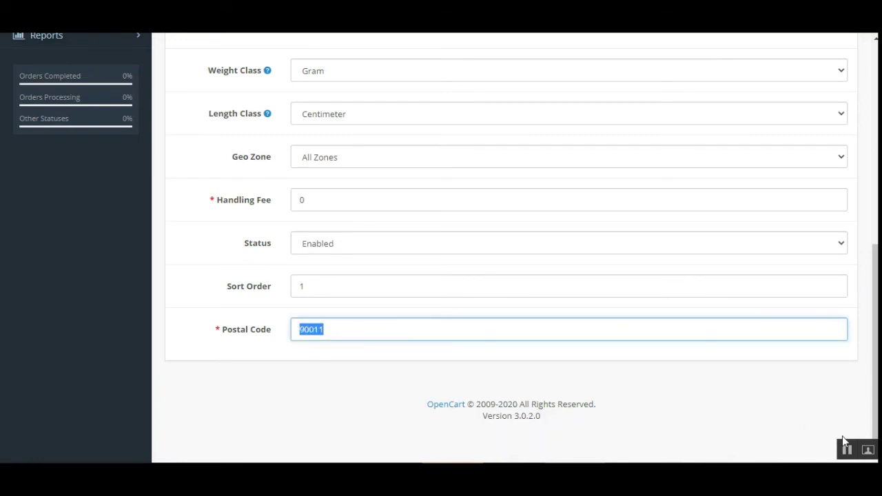
key("Return")
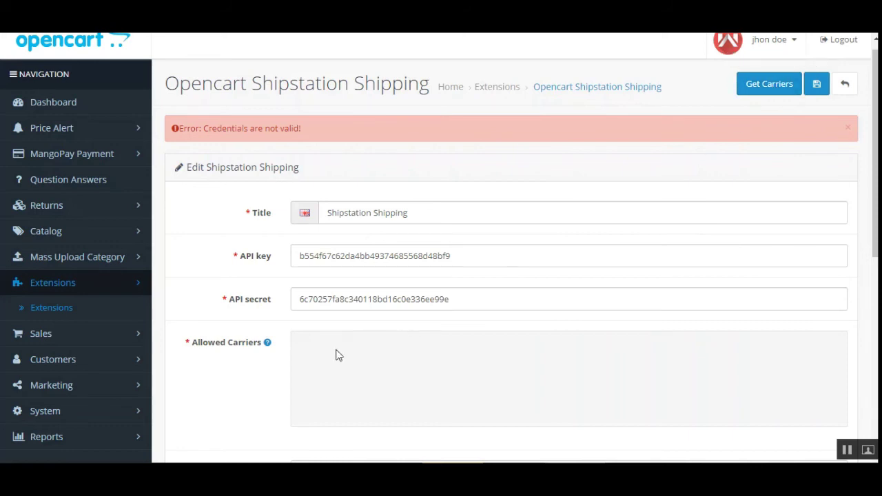
mouse_move(247, 350)
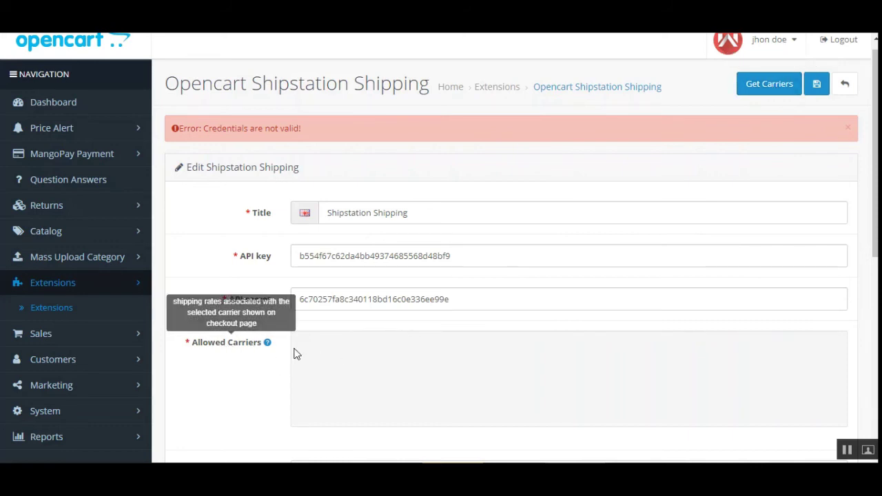
scroll(629, 365, "down", 3)
scroll(369, 389, "down", 2)
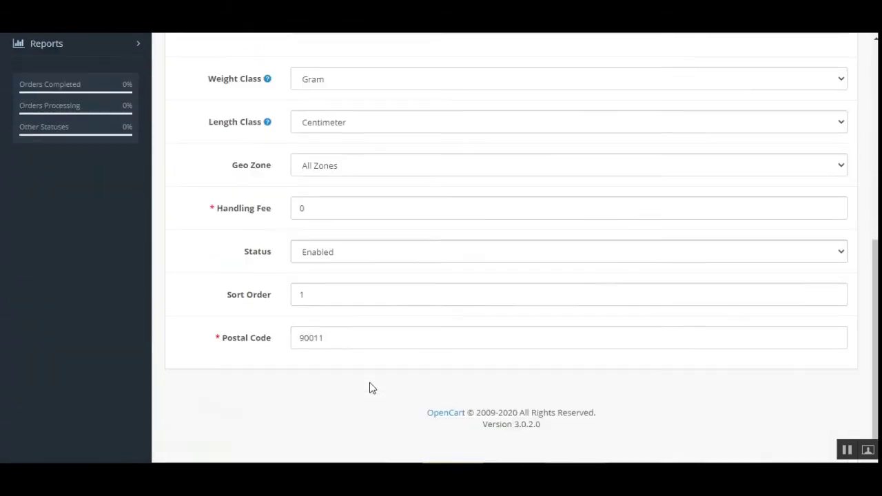
scroll(370, 389, "up", 6)
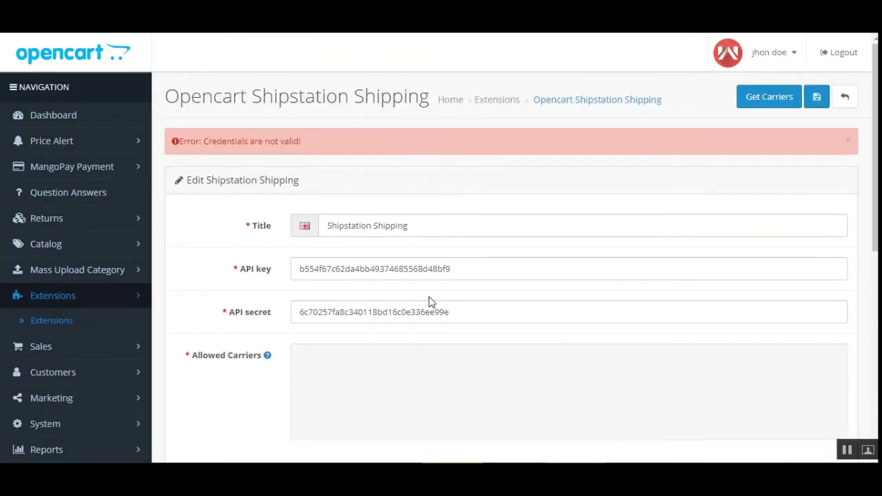
Step: Open the store's sales order list and view the $807.00 order dated 02/03/2020
left_click(433, 304)
left_click(82, 352)
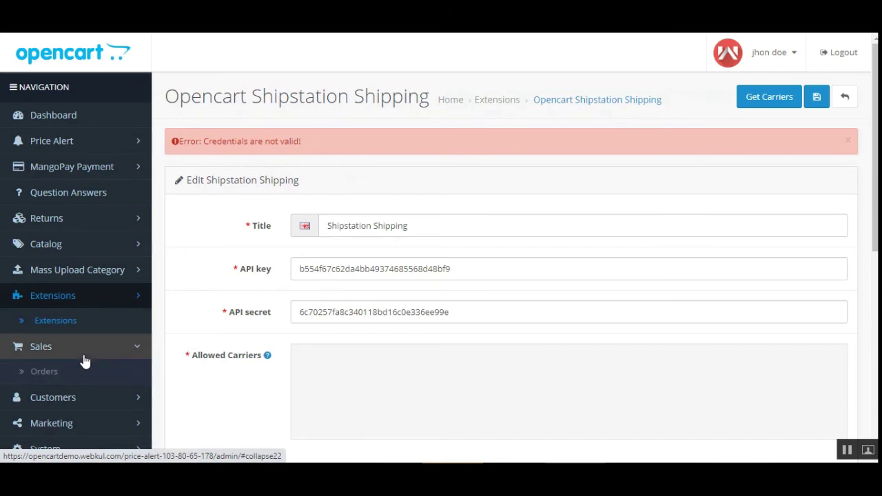
left_click(69, 375)
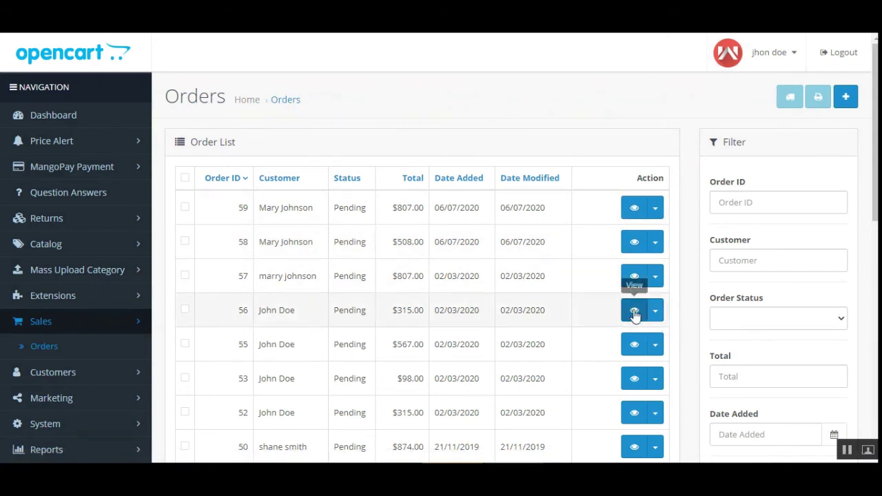
left_click(648, 275)
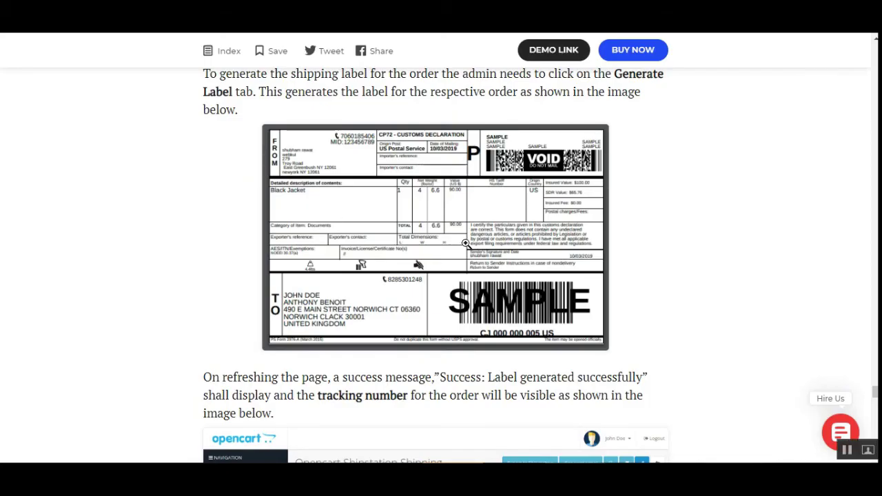
Step: Enlarge the example shipping label image in the documentation and open the image in a new tab
left_click(460, 241)
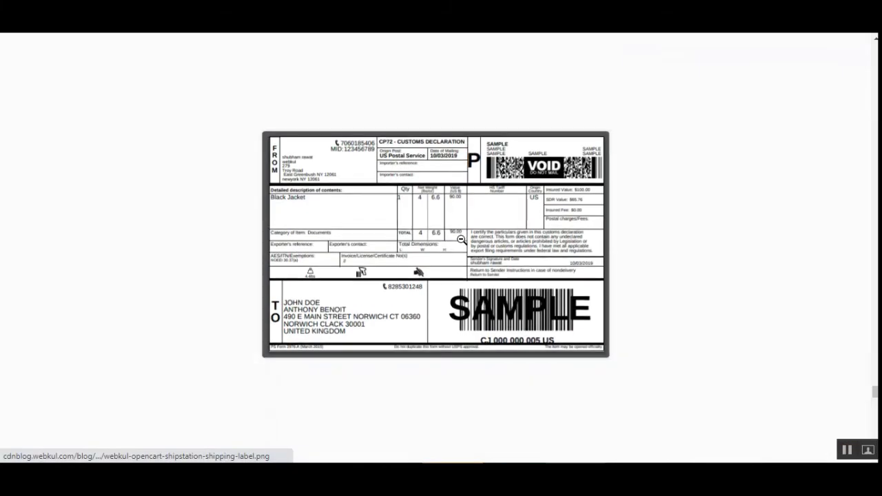
right_click(425, 239)
left_click(474, 249)
key("ctrl+Tab")
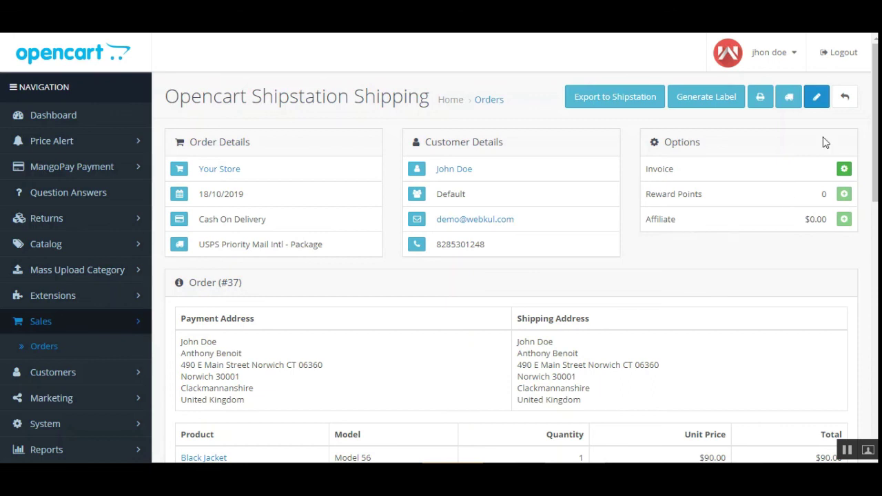
Step: Open the printable invoice for the Black Jacket order and examine its USPS Priority Mail Intl - Package shipping line
left_click(762, 100)
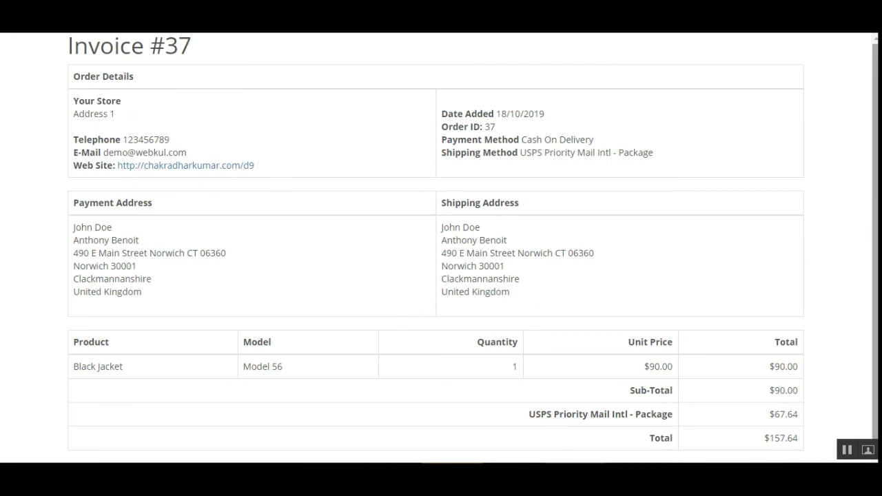
scroll(874, 157, "down", 1)
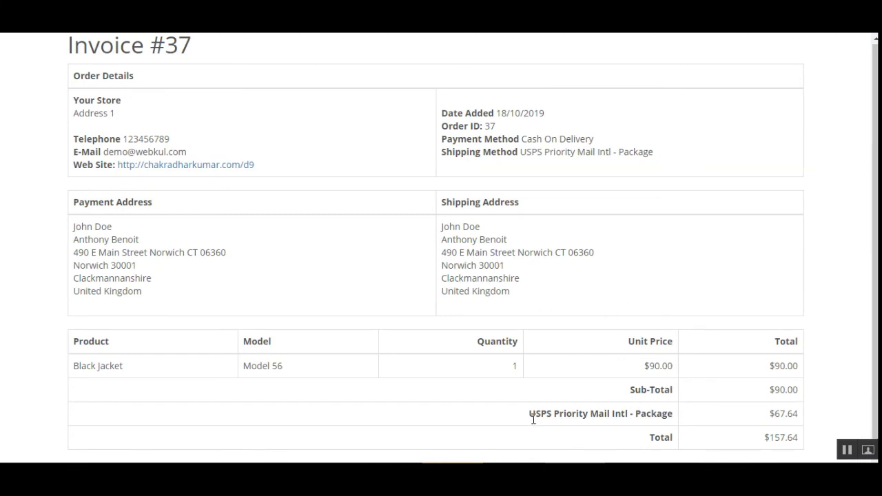
left_click_drag(529, 414, 675, 413)
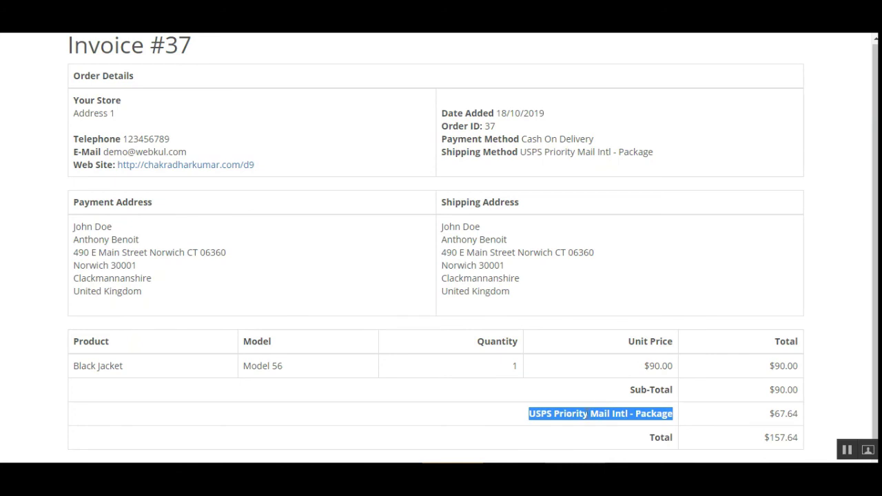
left_click(591, 417)
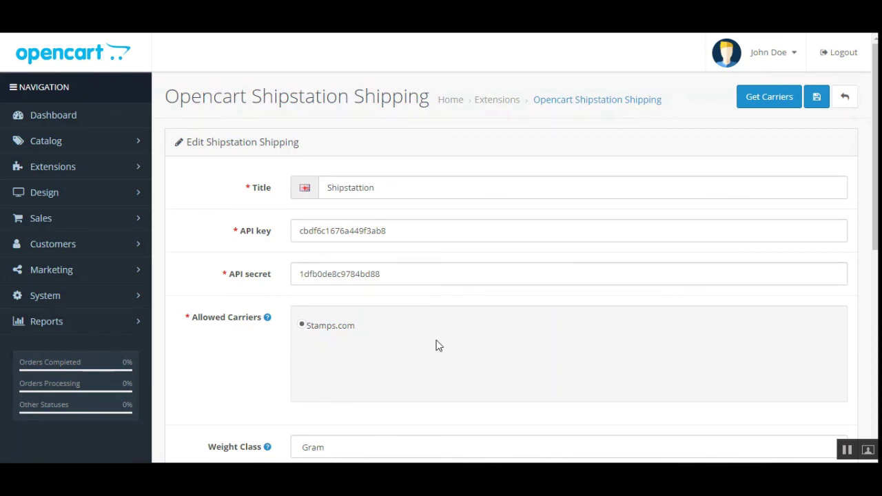
Step: Examine the Allowed Carriers field and its help description in the Shipstation configuration that lists Stamps.com
mouse_move(273, 319)
mouse_move(212, 323)
left_click_drag(209, 319, 246, 317)
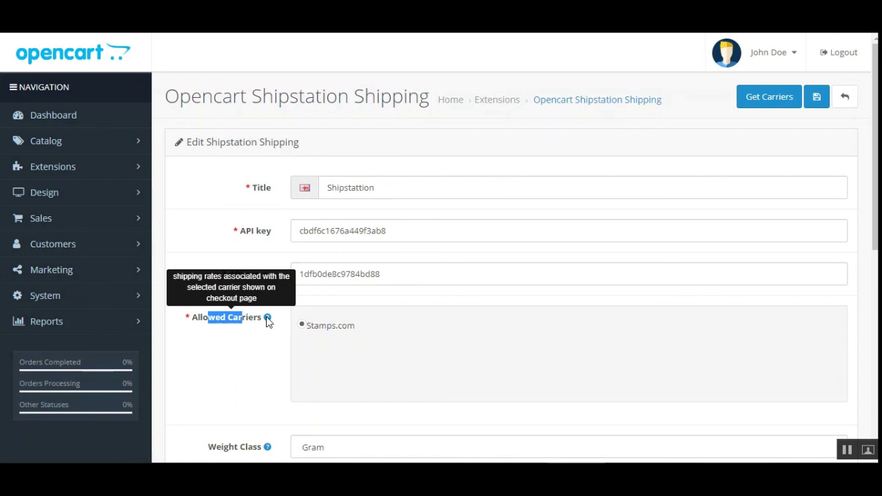
left_click(262, 343)
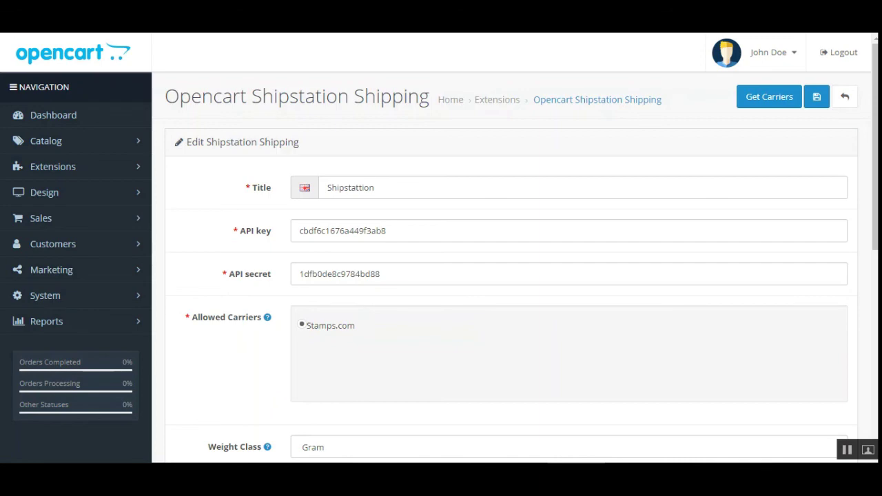
scroll(503, 276, "down", 10)
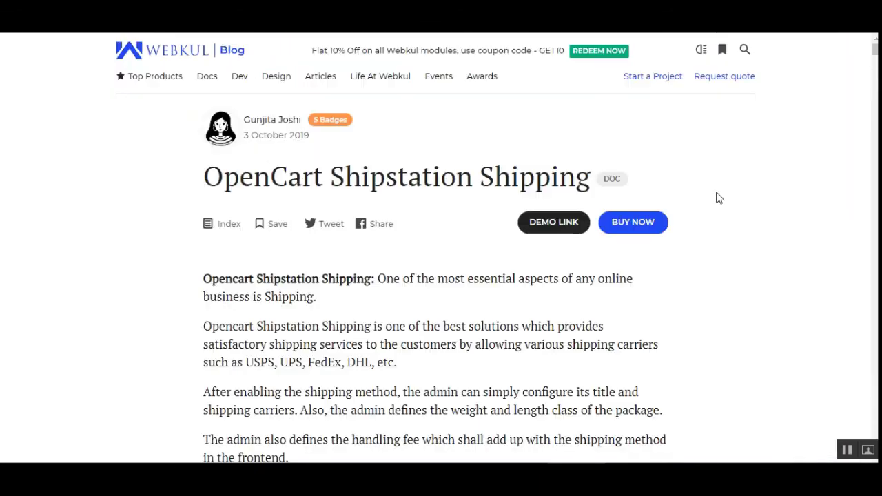